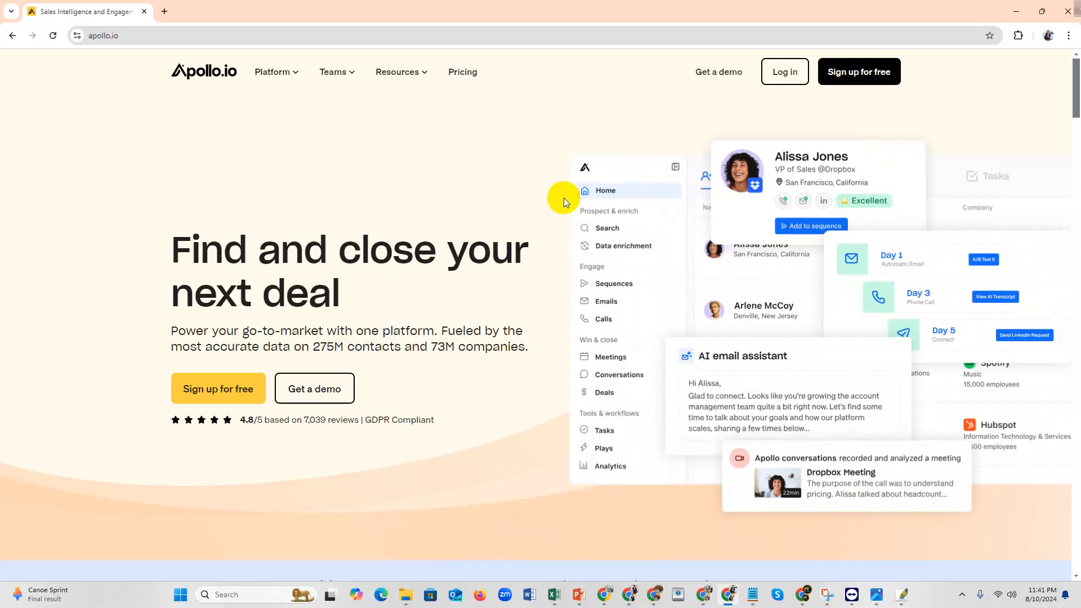
Step: View the YouTube channel page in the other browser window and return to the Apollo website
left_click(805, 592)
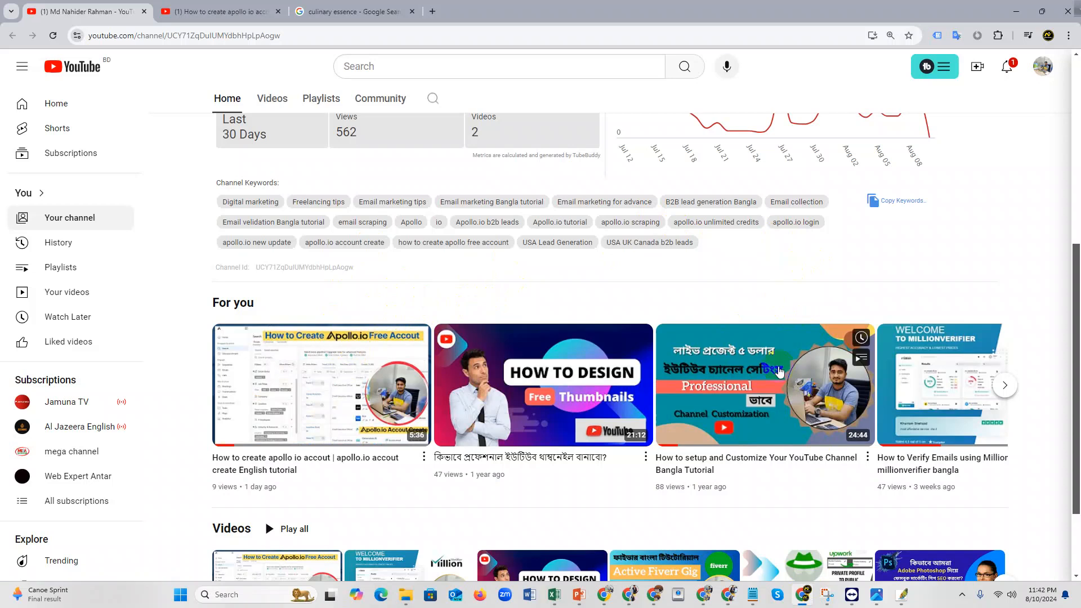
left_click(729, 595)
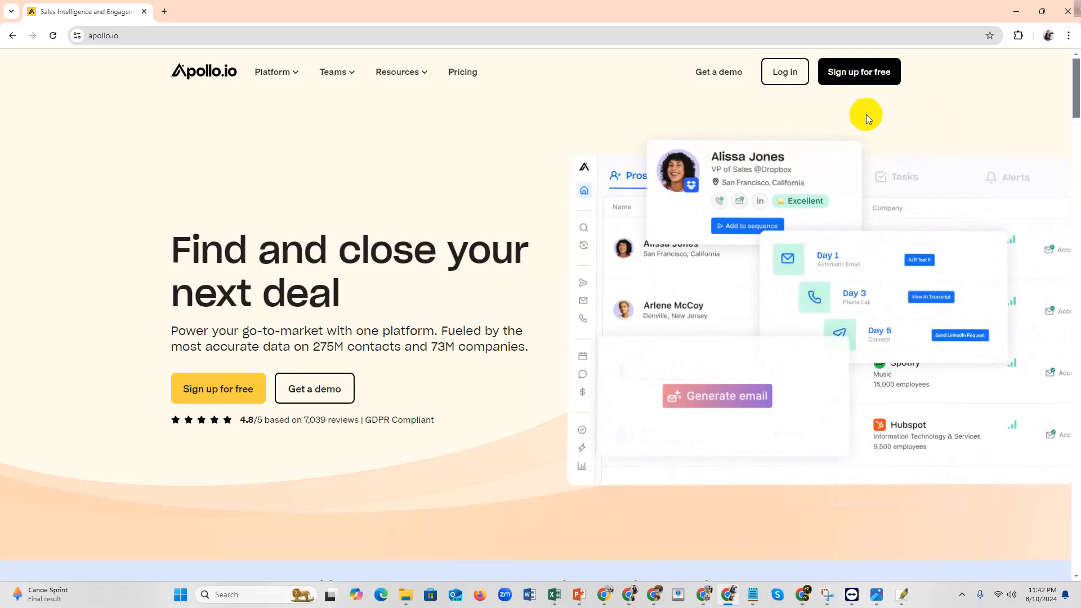
Step: Log in to the Apollo account and open the prospect search
left_click(788, 74)
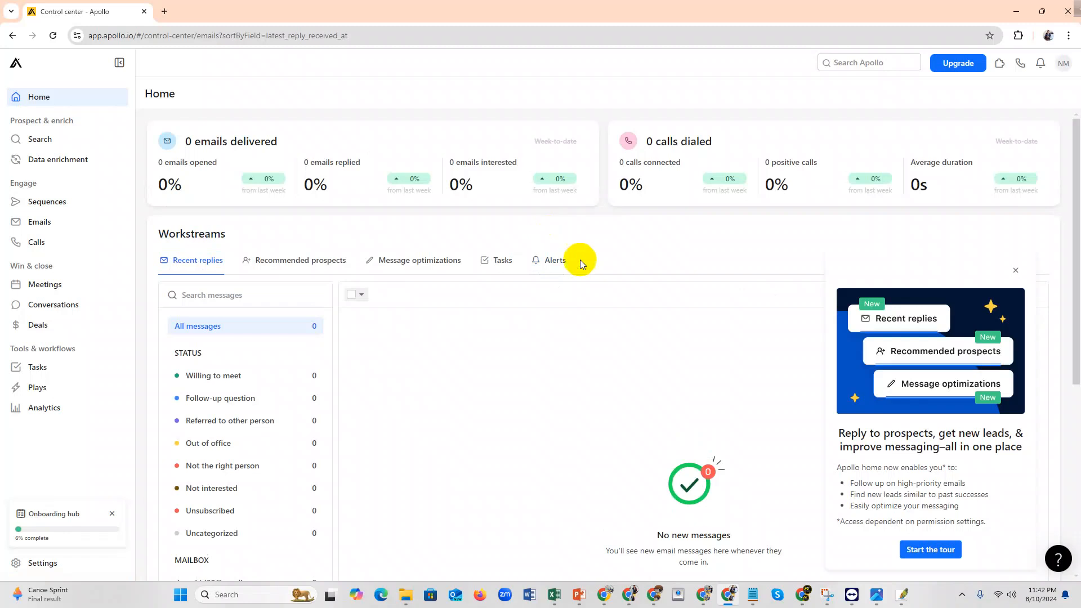
left_click(50, 140)
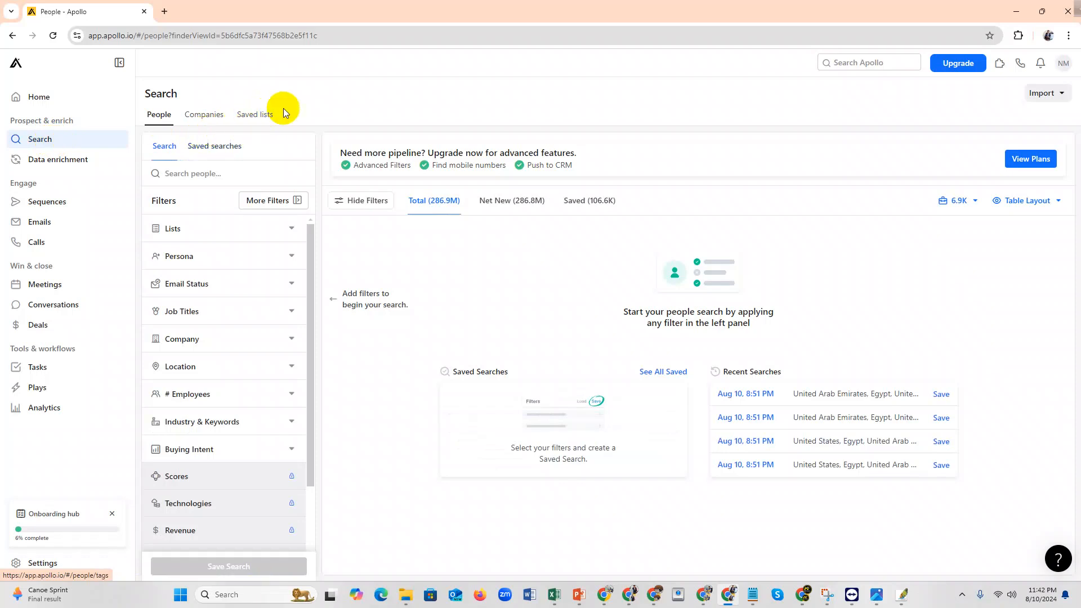
Step: Create a new saved people list named "Real estate leads"
left_click(269, 115)
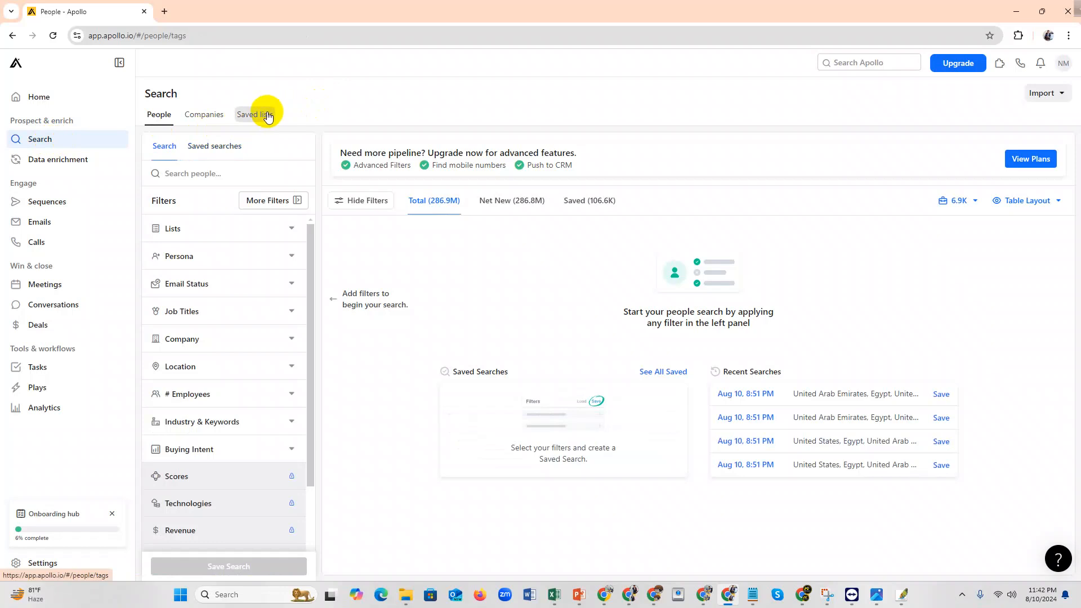
left_click(1047, 93)
left_click(485, 131)
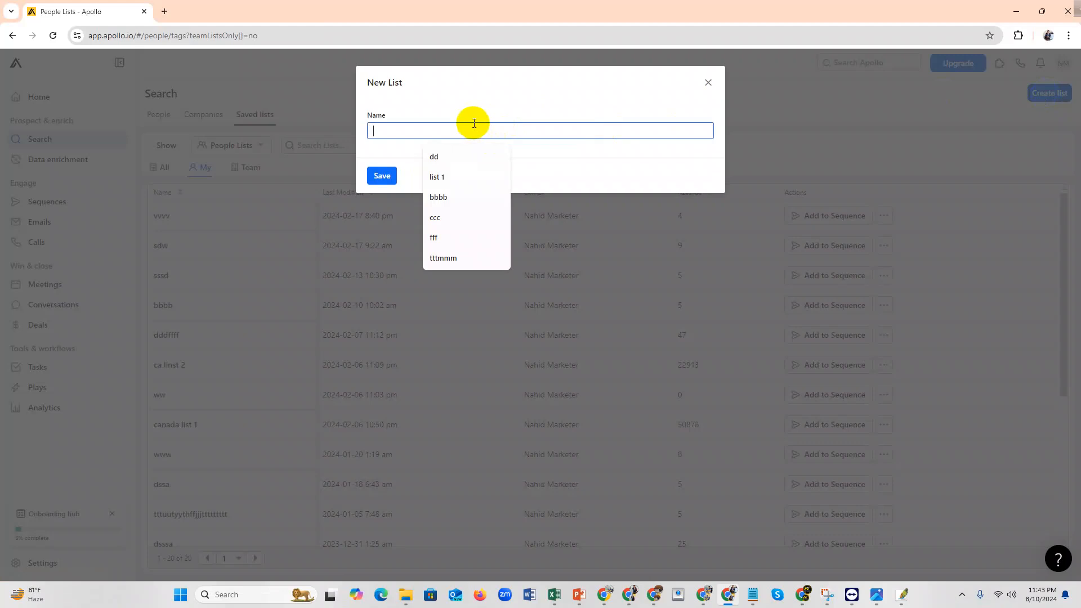
type("Real estate leads")
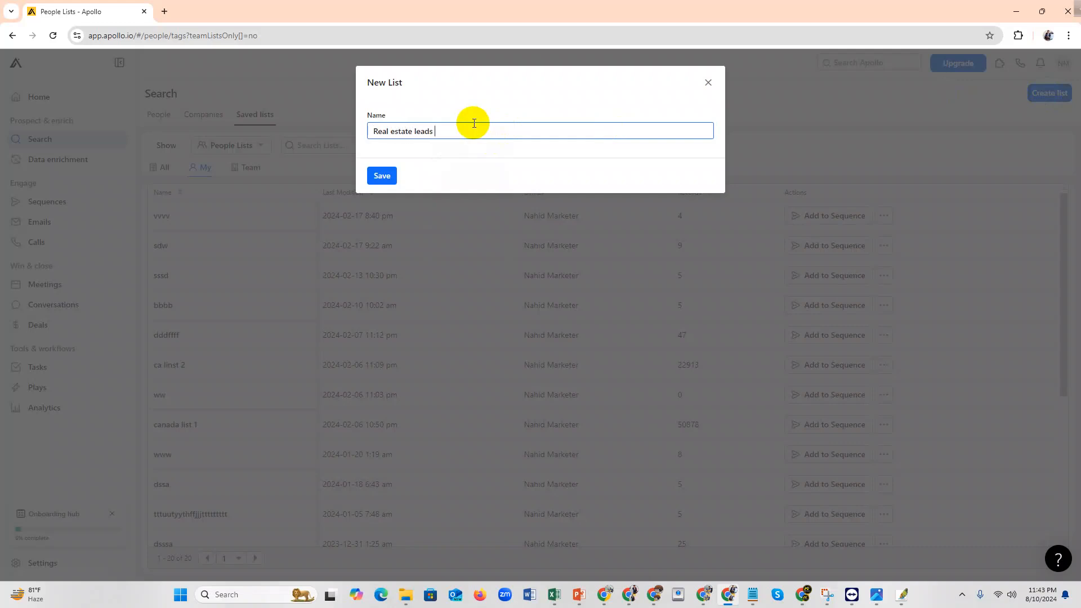
left_click(390, 177)
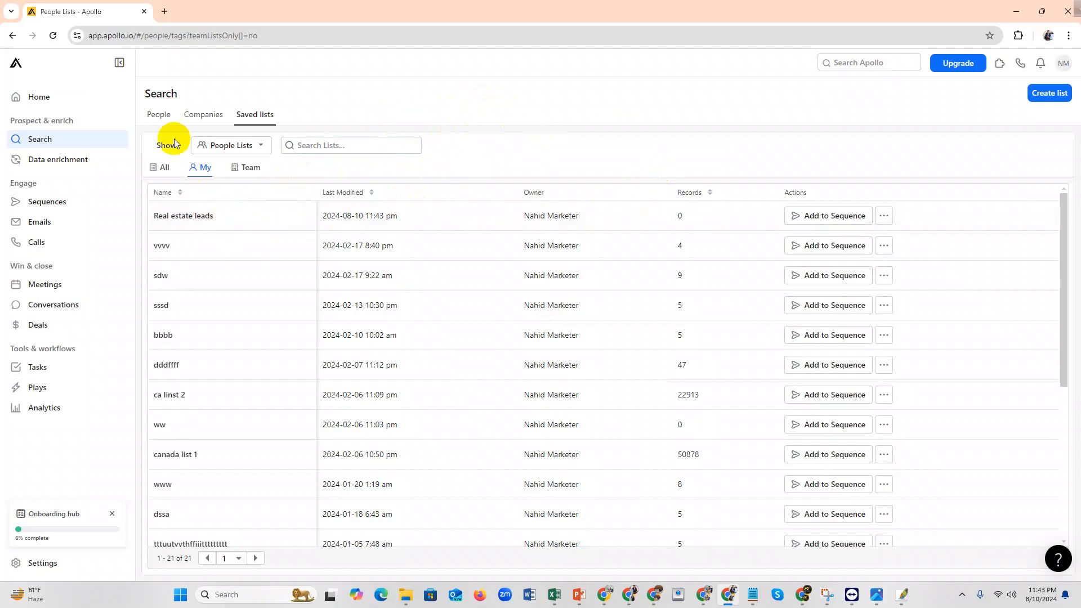
Step: Return to the people search and filter the email status to Verified
left_click(157, 120)
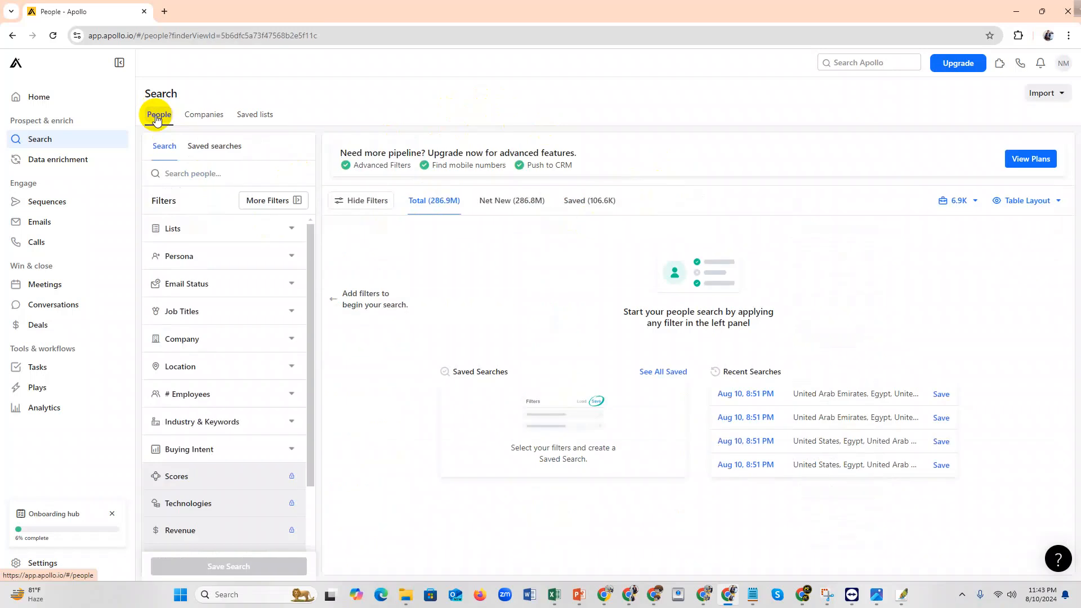
scroll(205, 252, "down", 1)
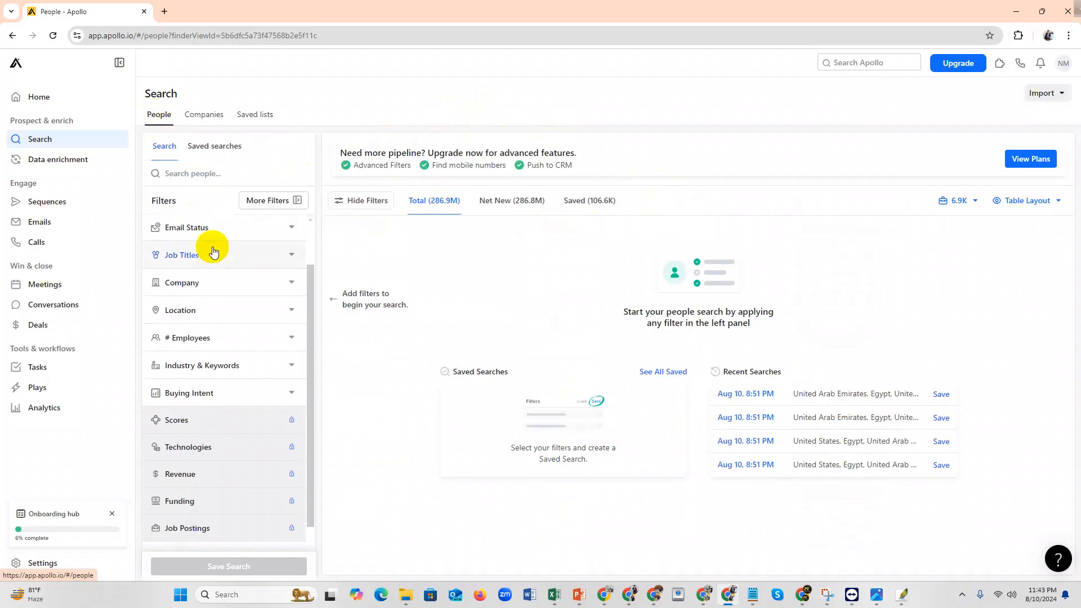
left_click(207, 232)
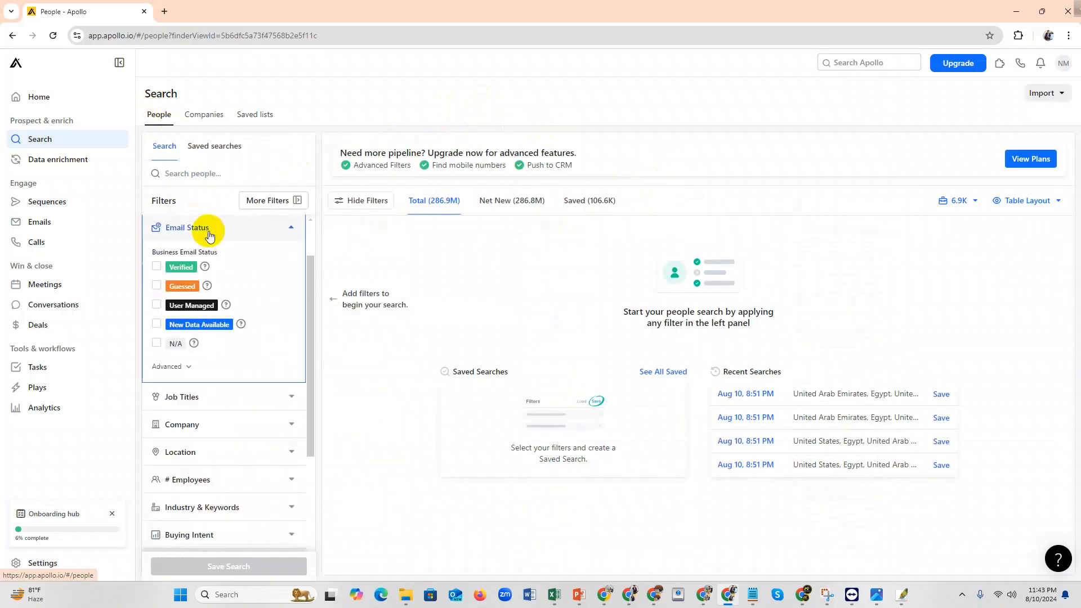
left_click(156, 267)
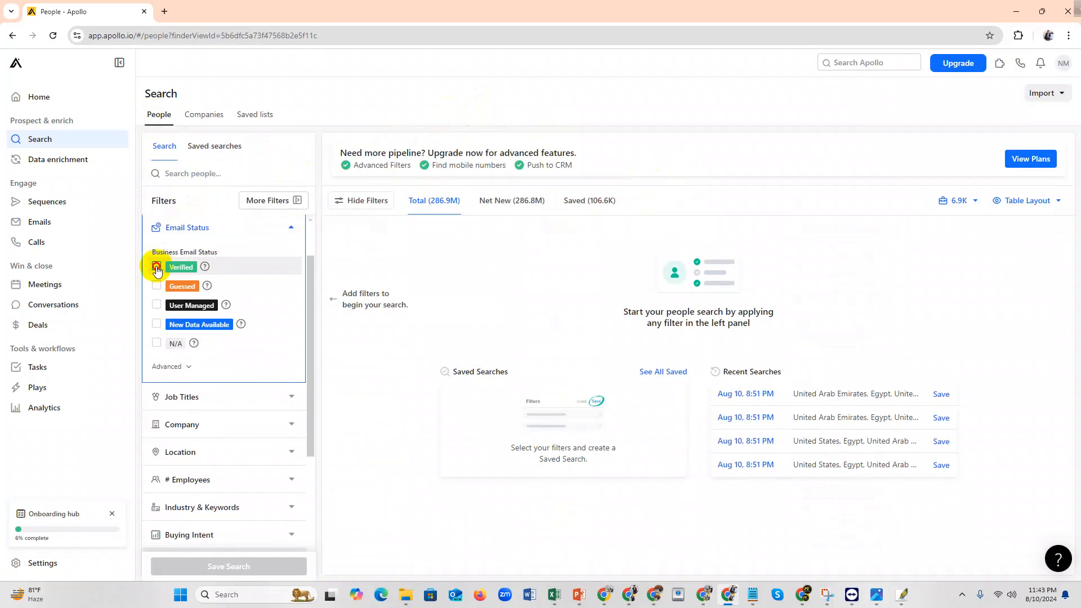
left_click(189, 226)
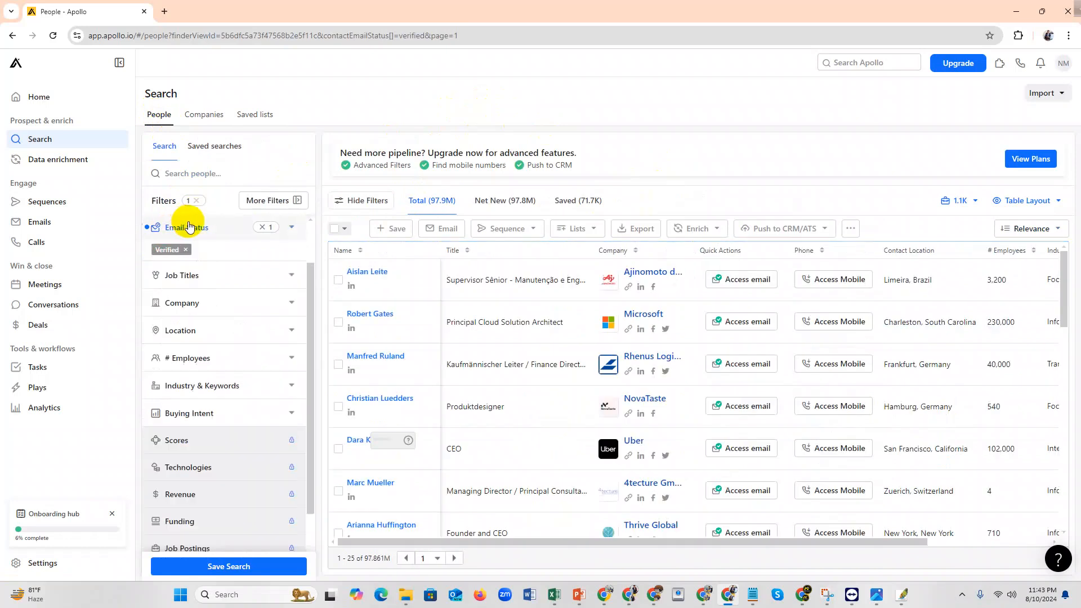
Step: Filter the people by the job titles Owner, ceo and founder
left_click(212, 274)
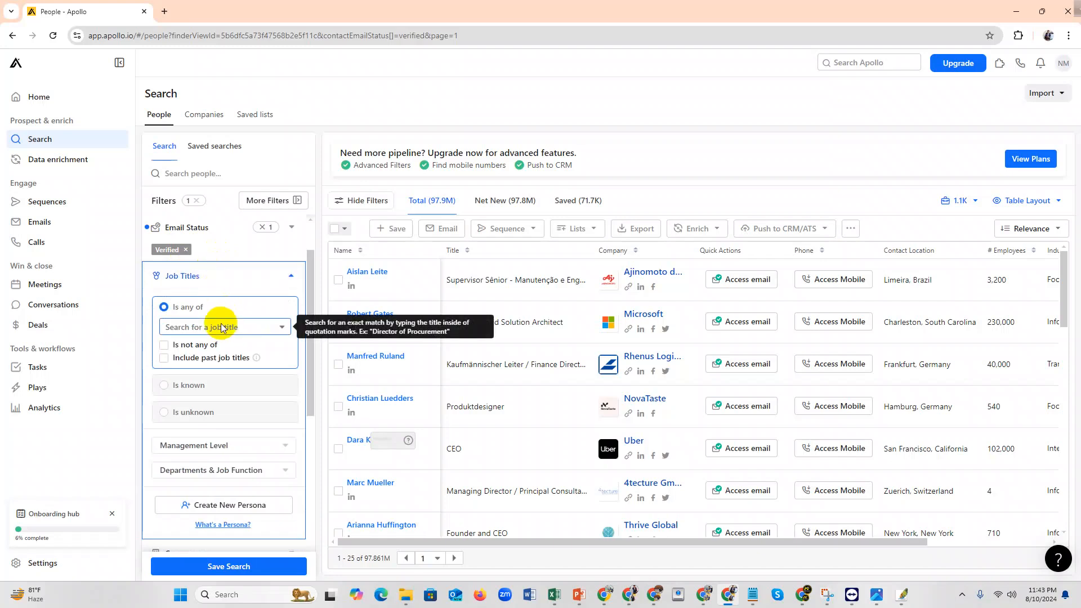
left_click(222, 327)
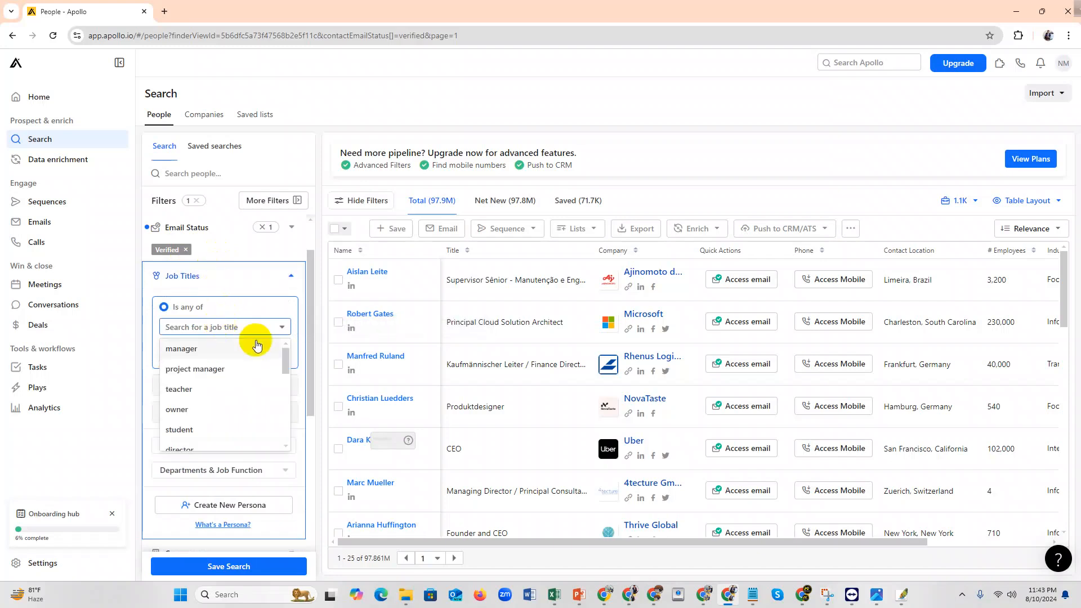
type("Owner")
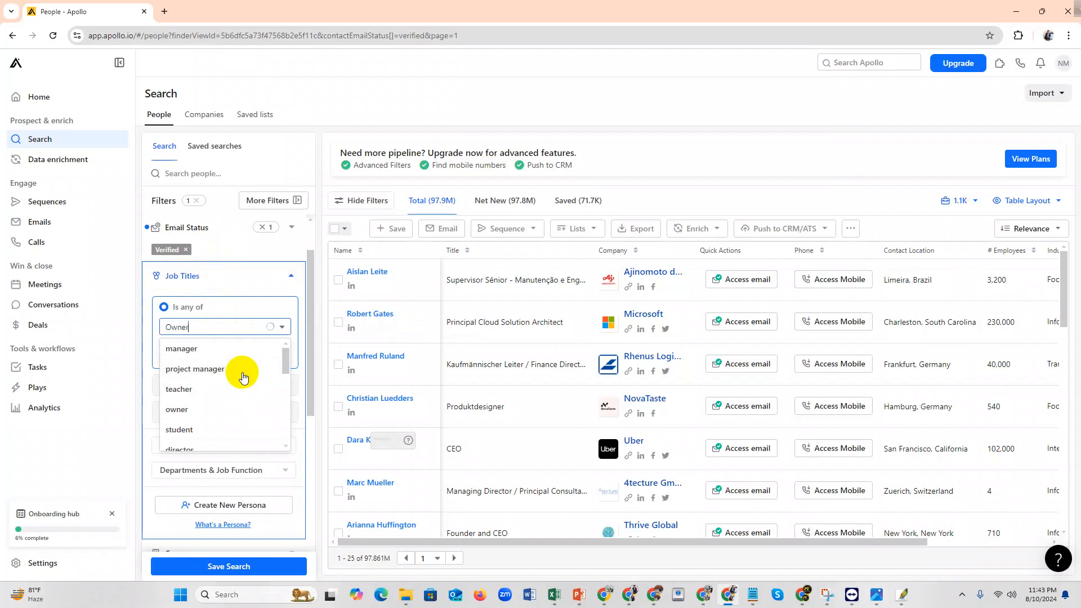
key("Return")
type("CEO")
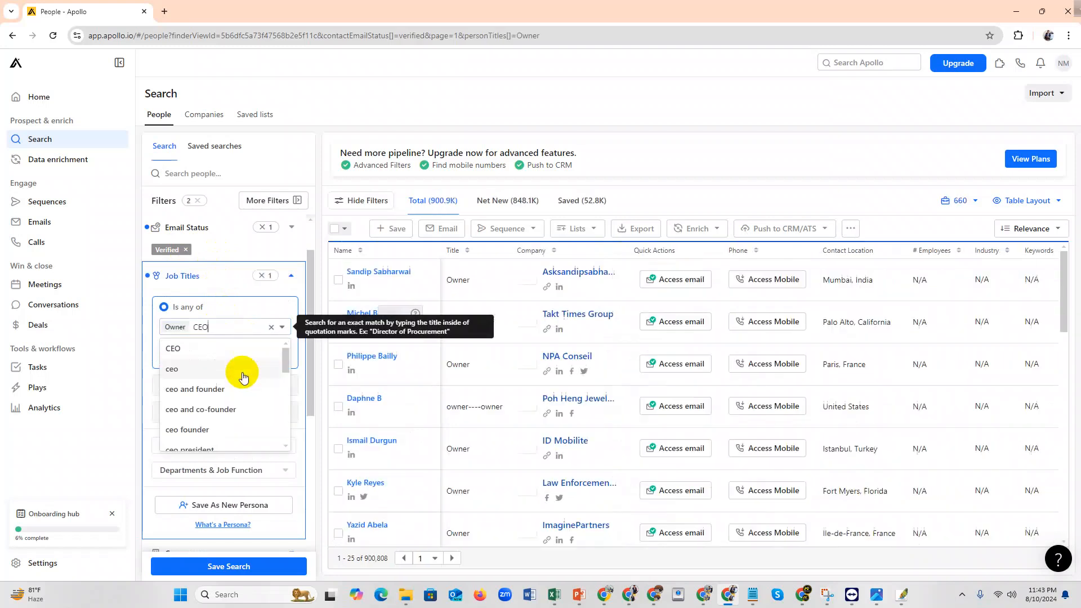
left_click(243, 377)
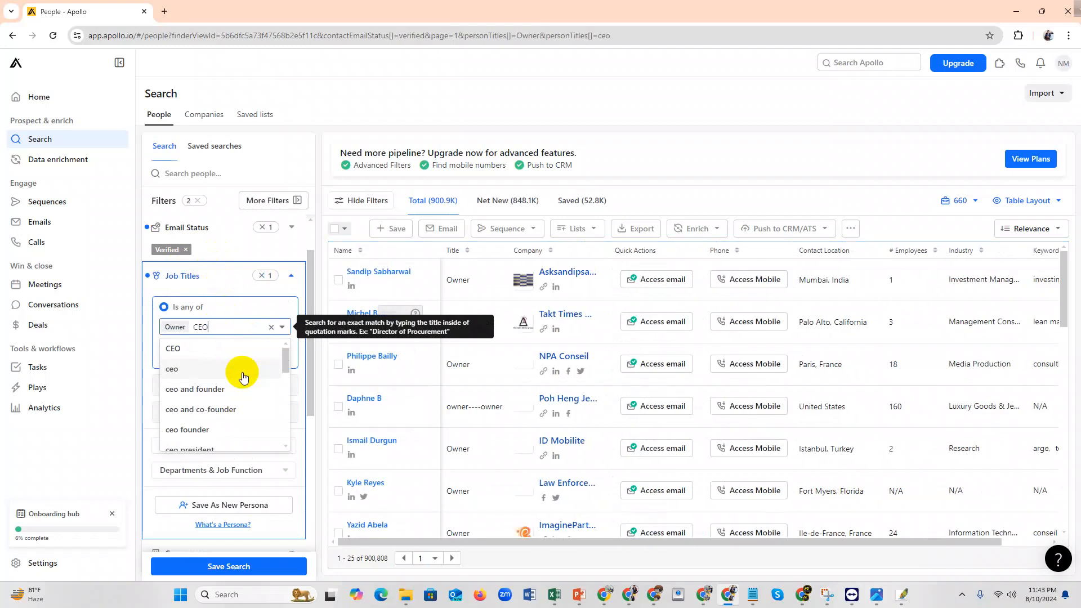
type("Founder")
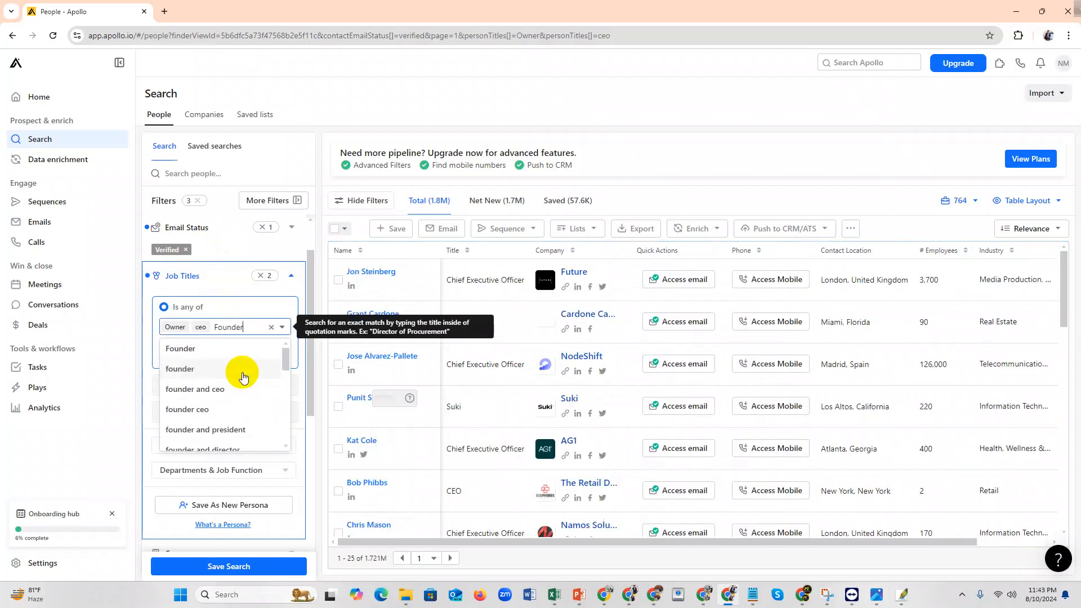
left_click(244, 376)
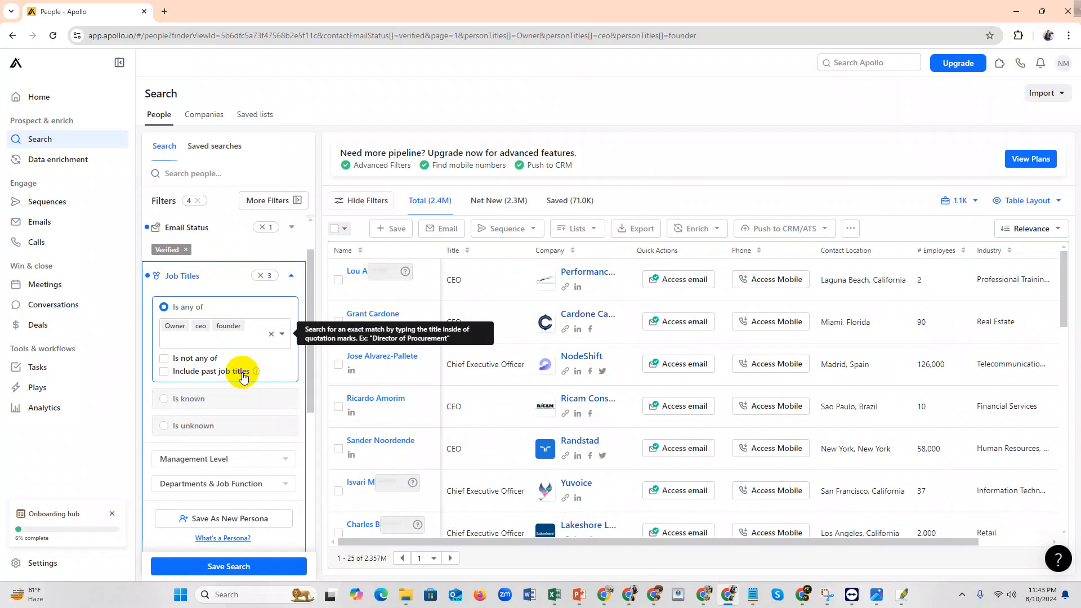
Step: Add VP and "Parter" to the job title filter
type("VP")
key("Return")
type("P")
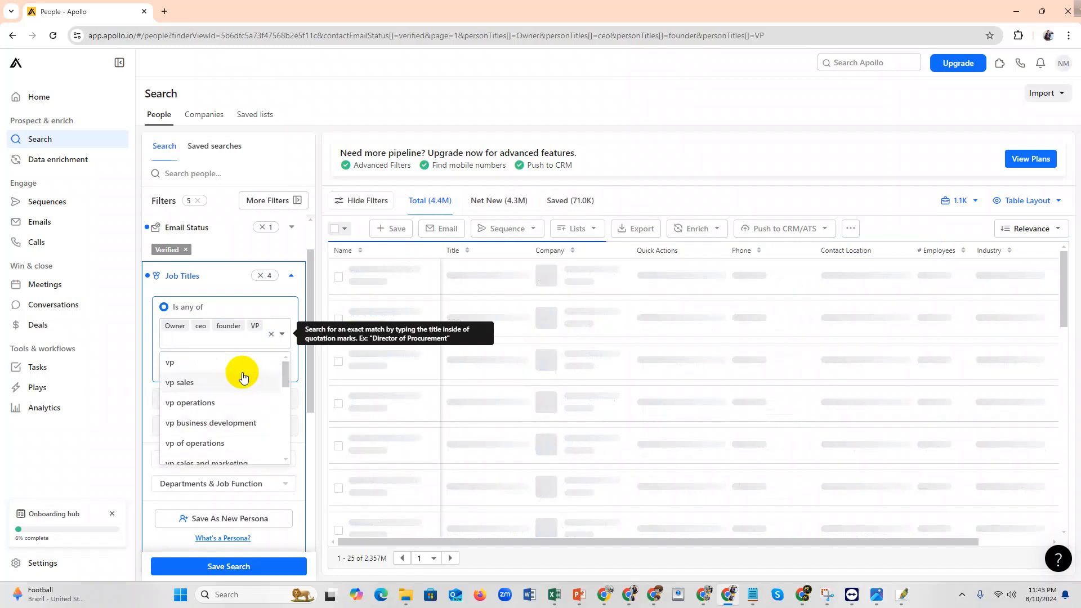
type("arter")
key("Return")
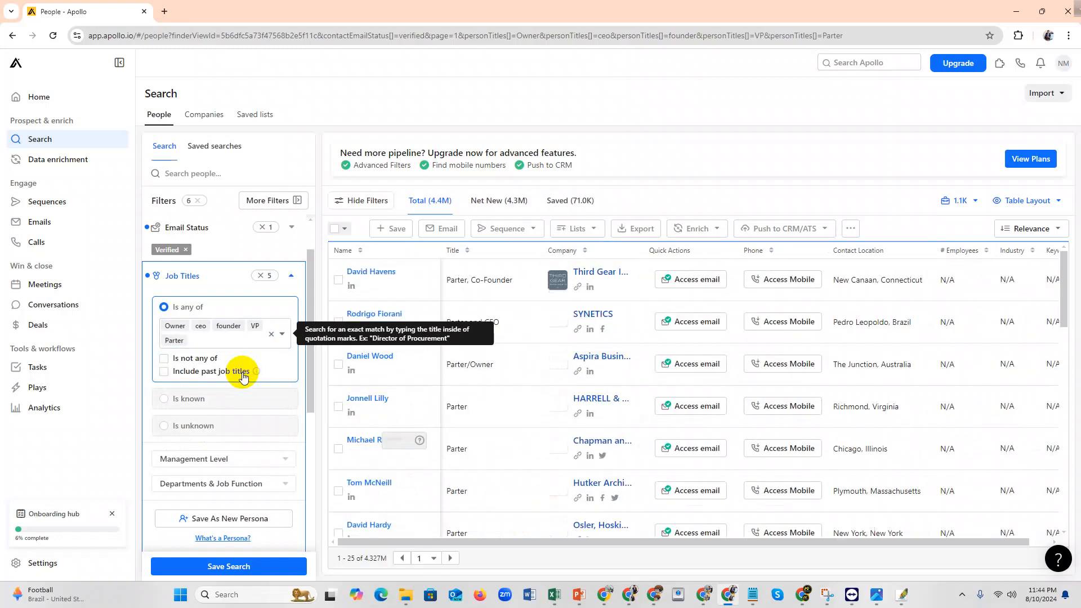
Step: Add managing director and General manager to the job title filter, and collapse the filter
type("mana")
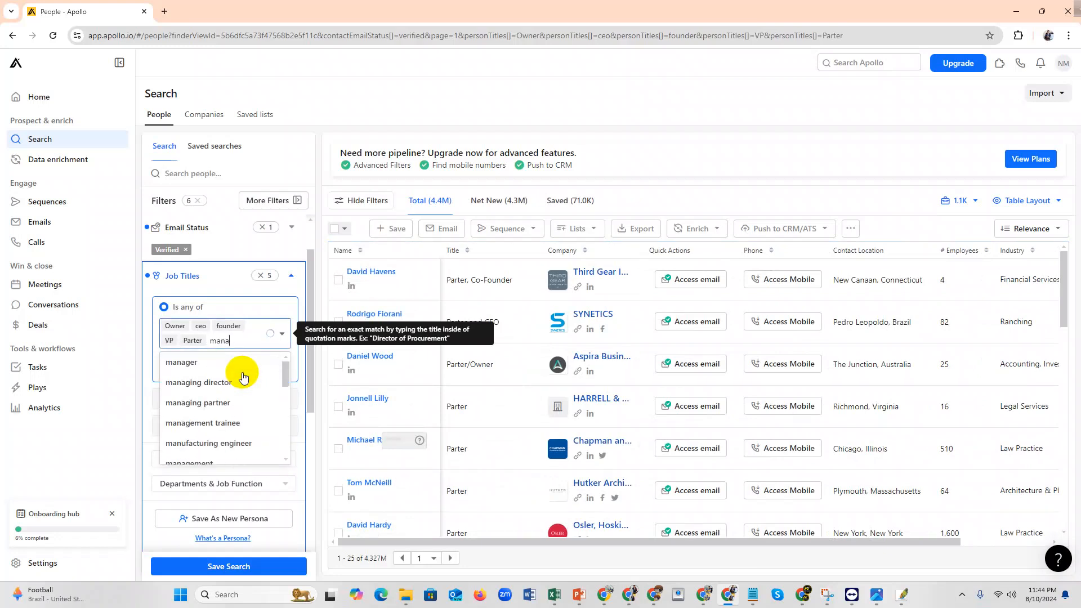
type("ging di")
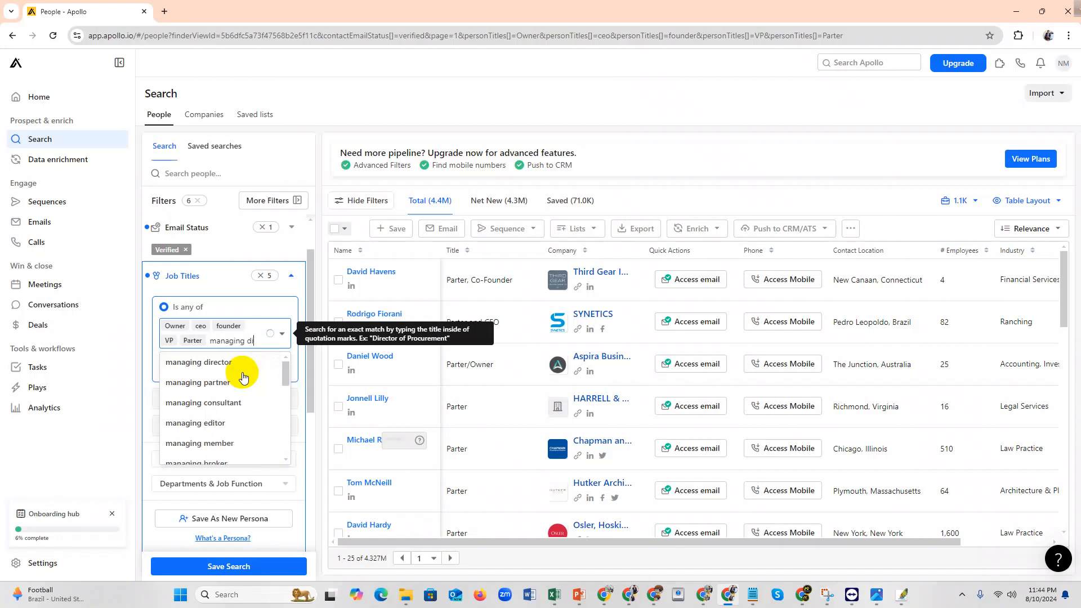
left_click(224, 382)
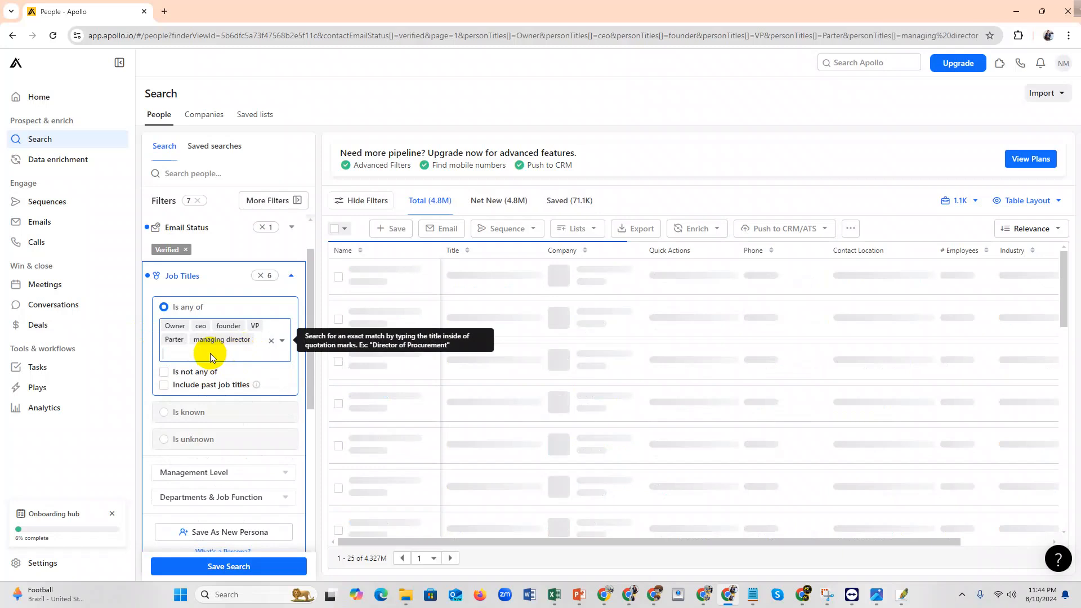
left_click(213, 353)
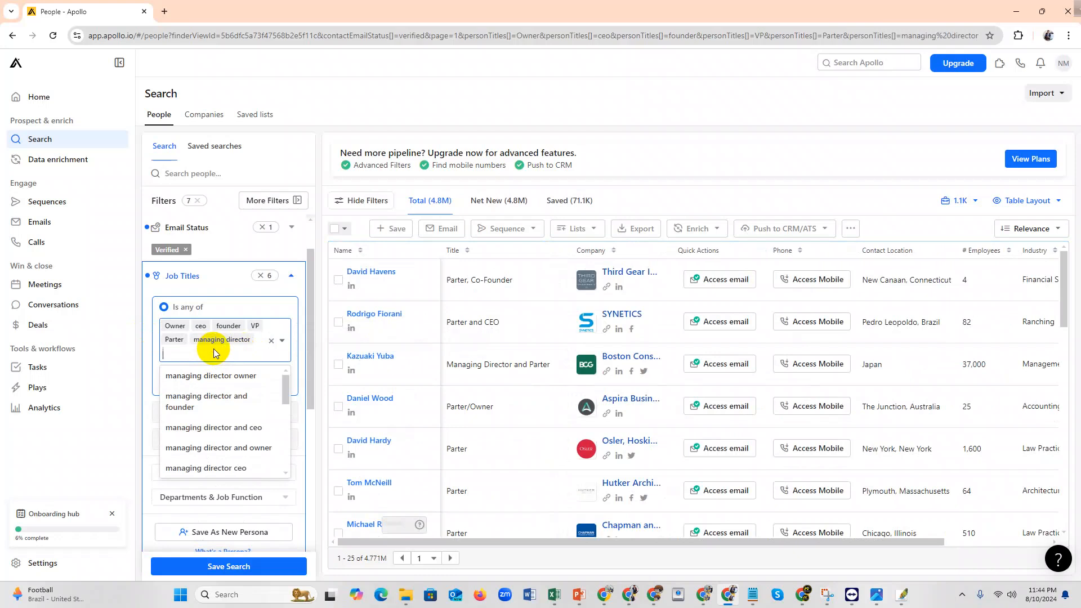
type("Gen")
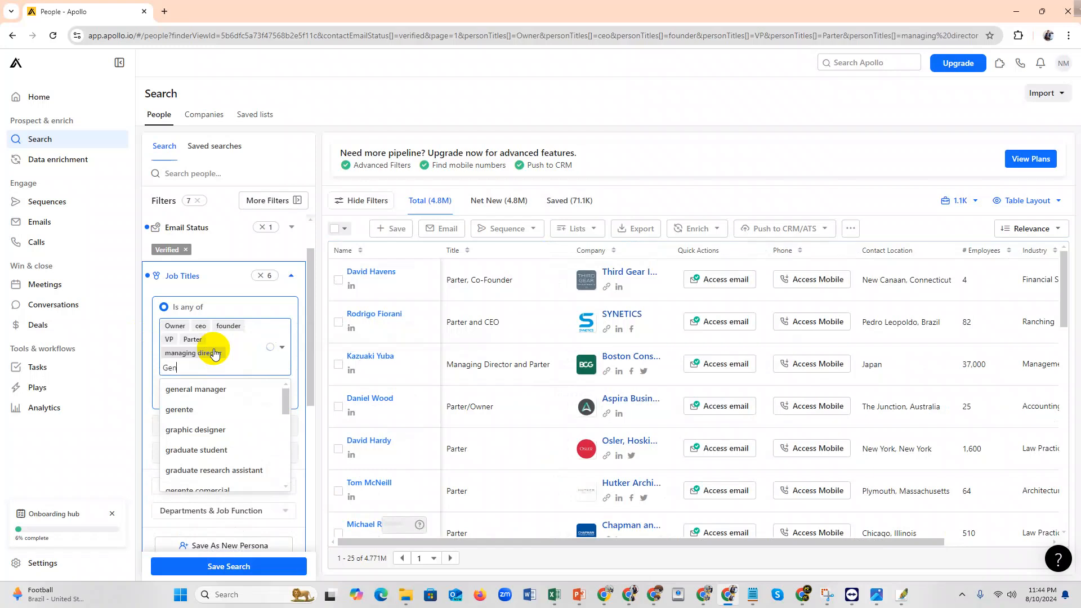
type("eral manage")
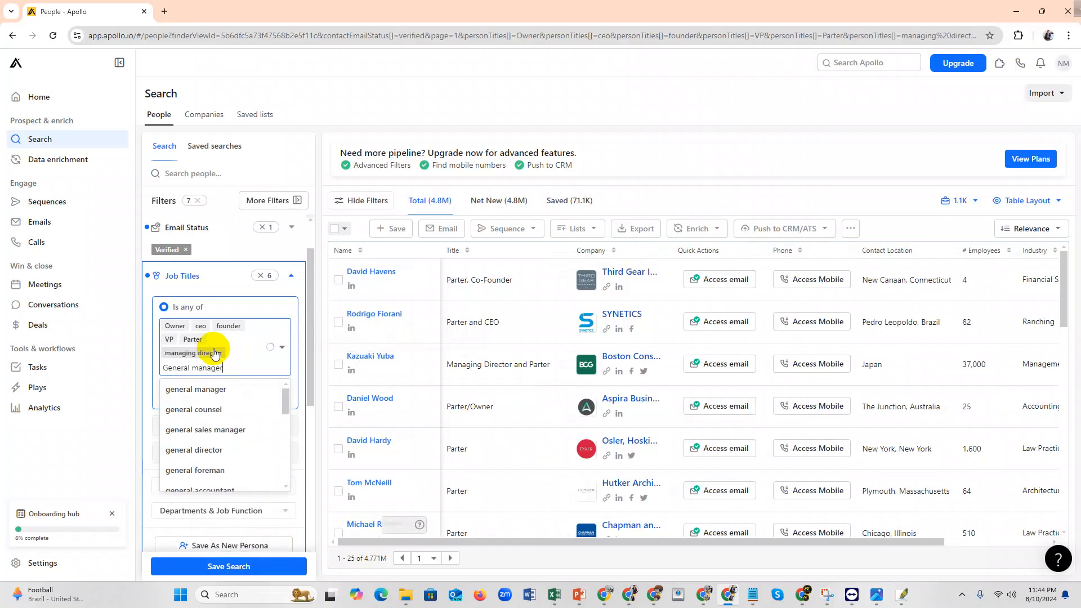
type("r")
key("Return")
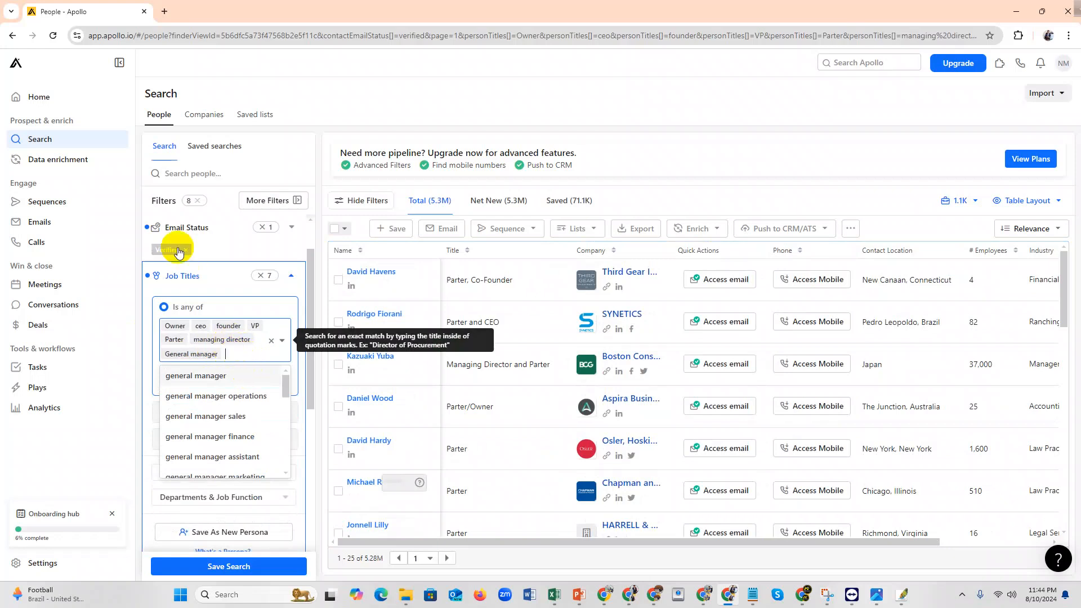
left_click(184, 275)
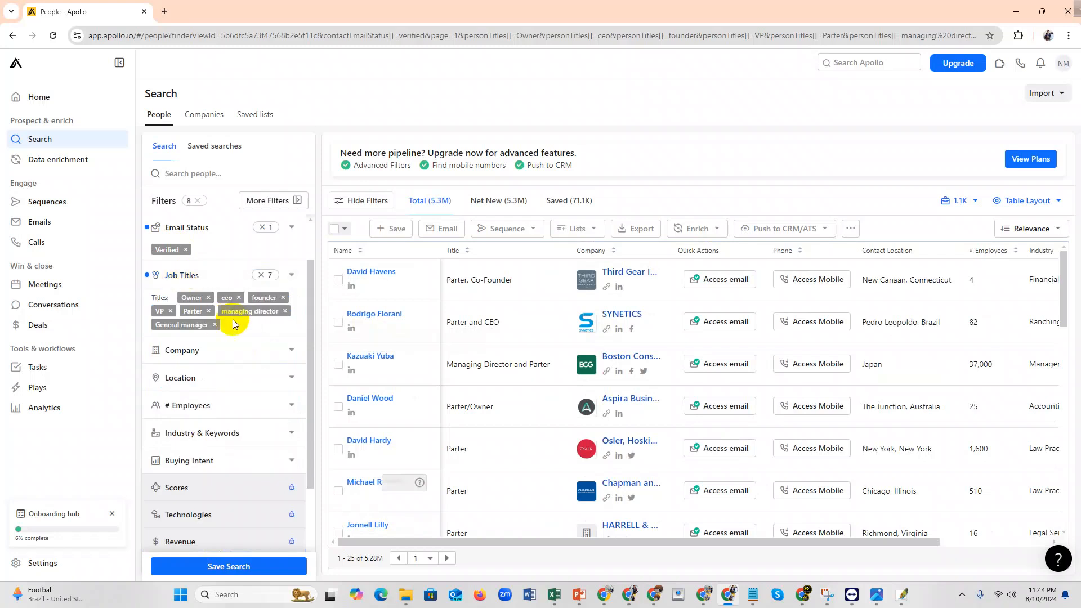
Step: Filter the people's contact location to the United States region
scroll(237, 329, "down", 1)
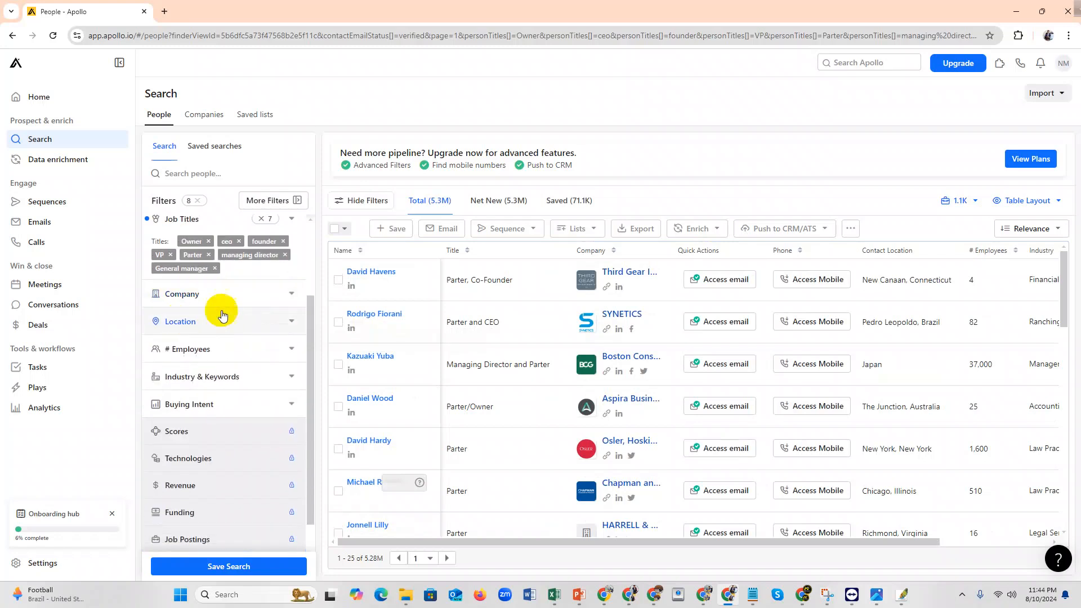
left_click(195, 327)
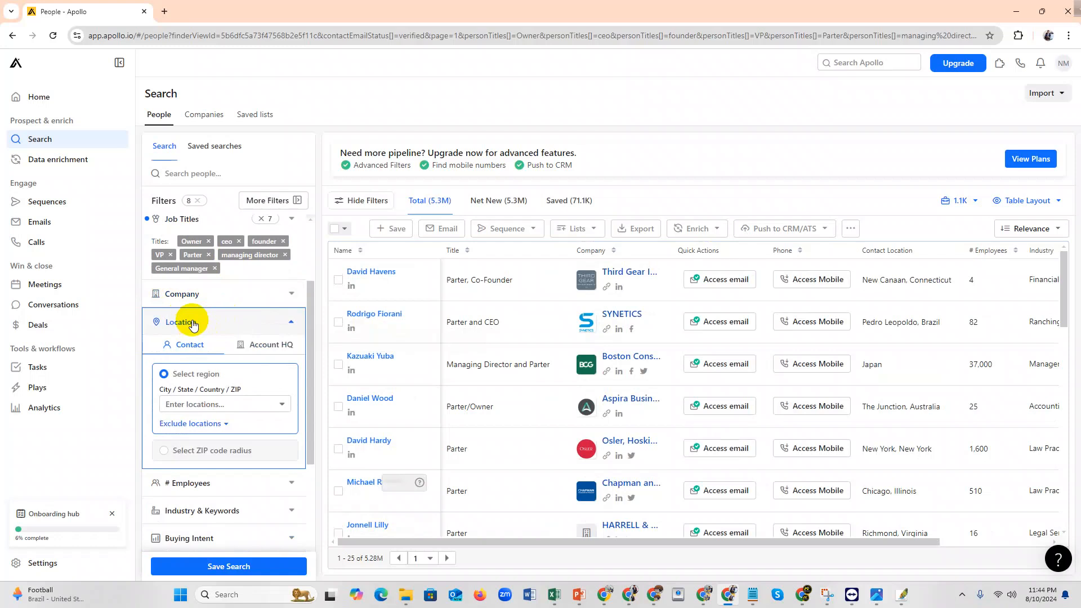
scroll(217, 320, "down", 1)
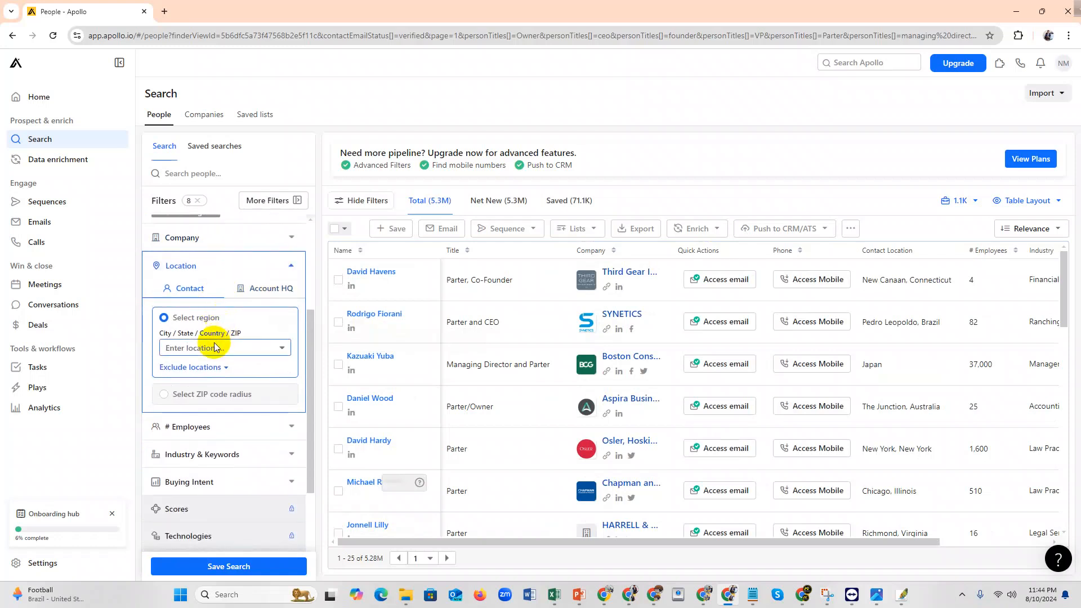
left_click(213, 348)
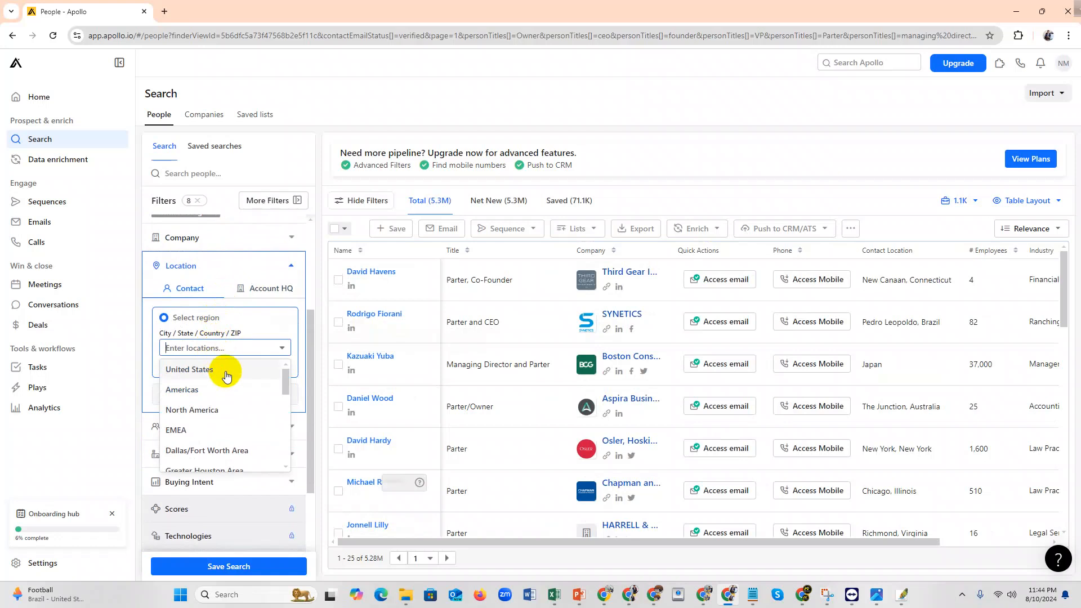
left_click(224, 371)
Step: Add United Kingdom to the contact location filter, and collapse the filter
left_click(226, 349)
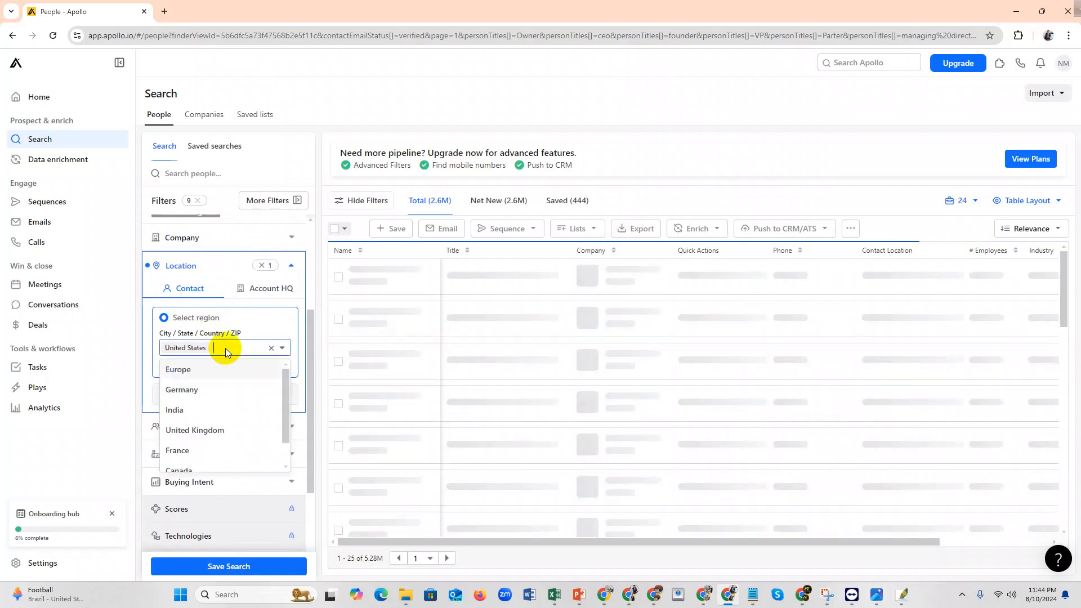
type("Un")
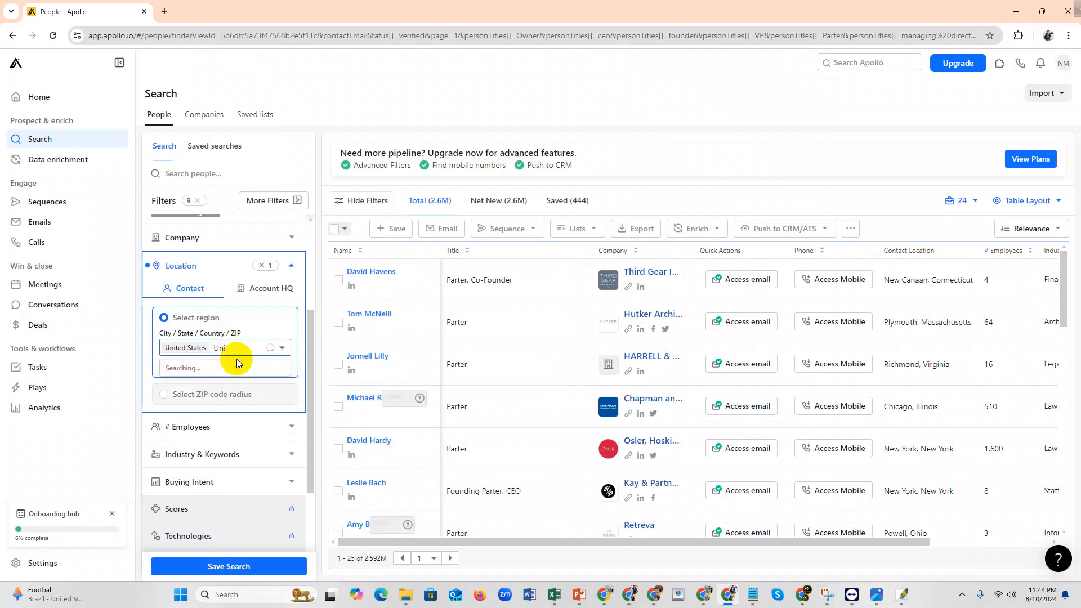
type("i")
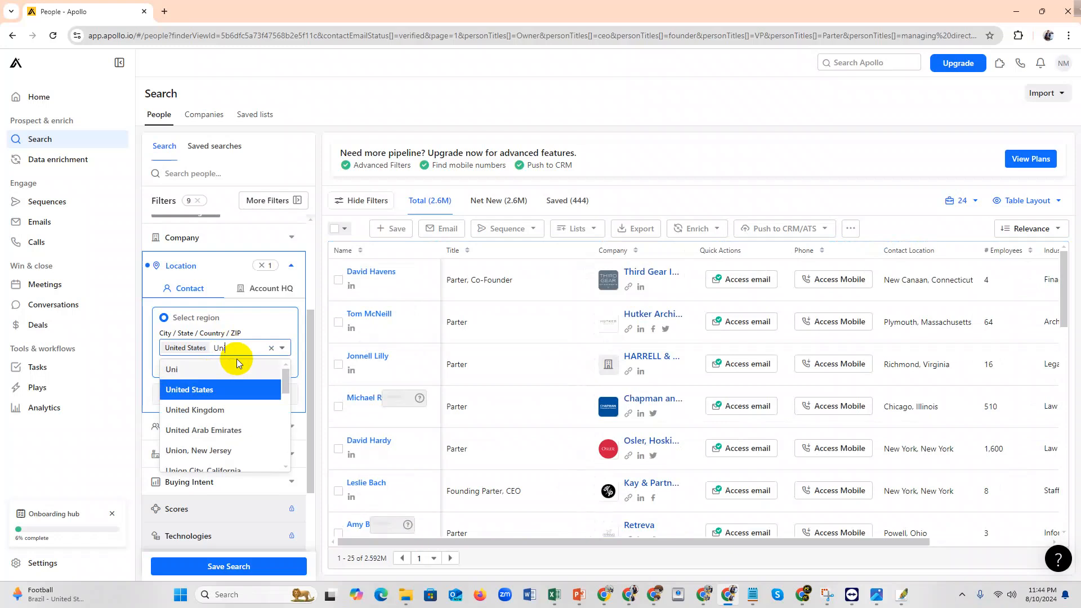
type("terd")
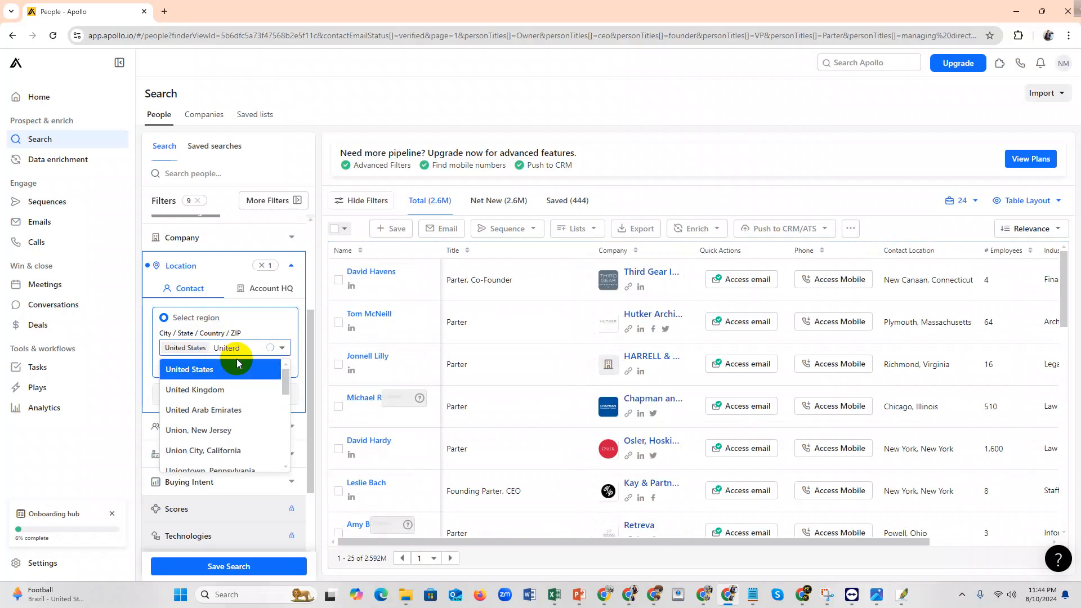
key("BackSpace")
key("BackSpace")
type("d ")
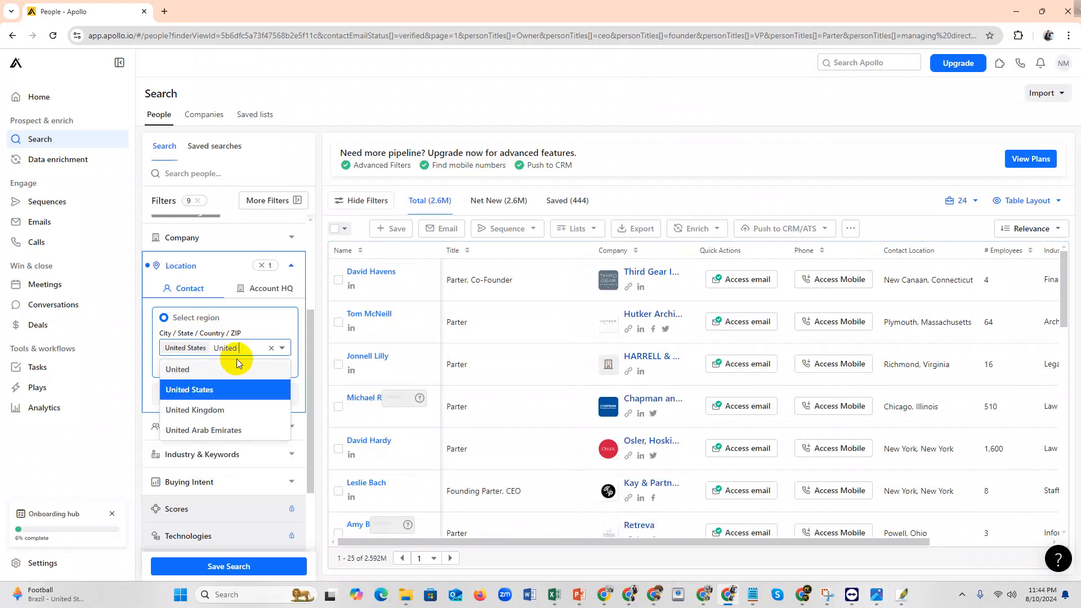
type("kingdo")
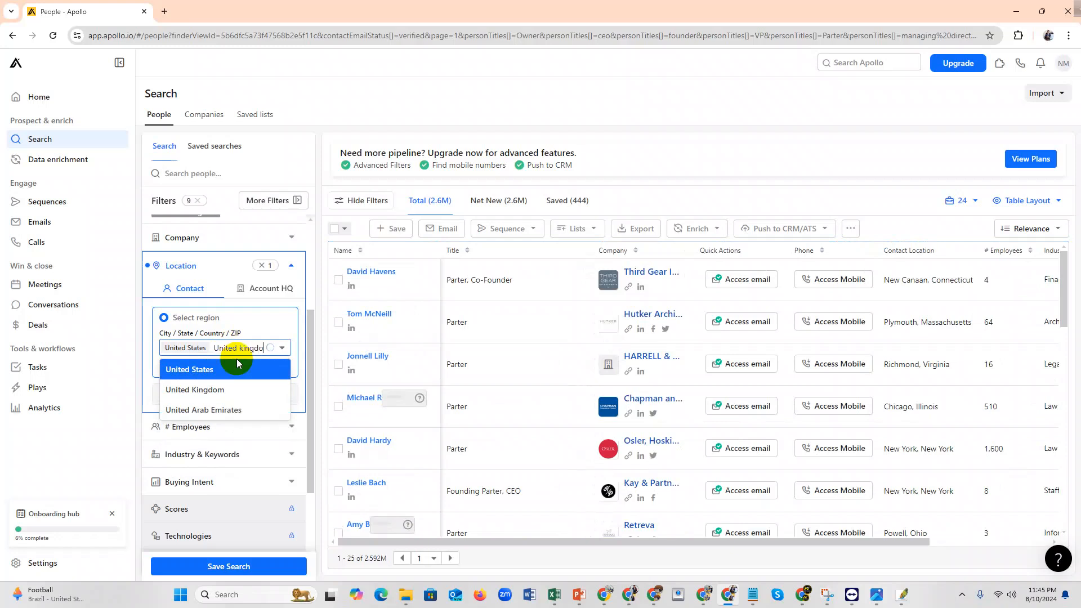
type("nm")
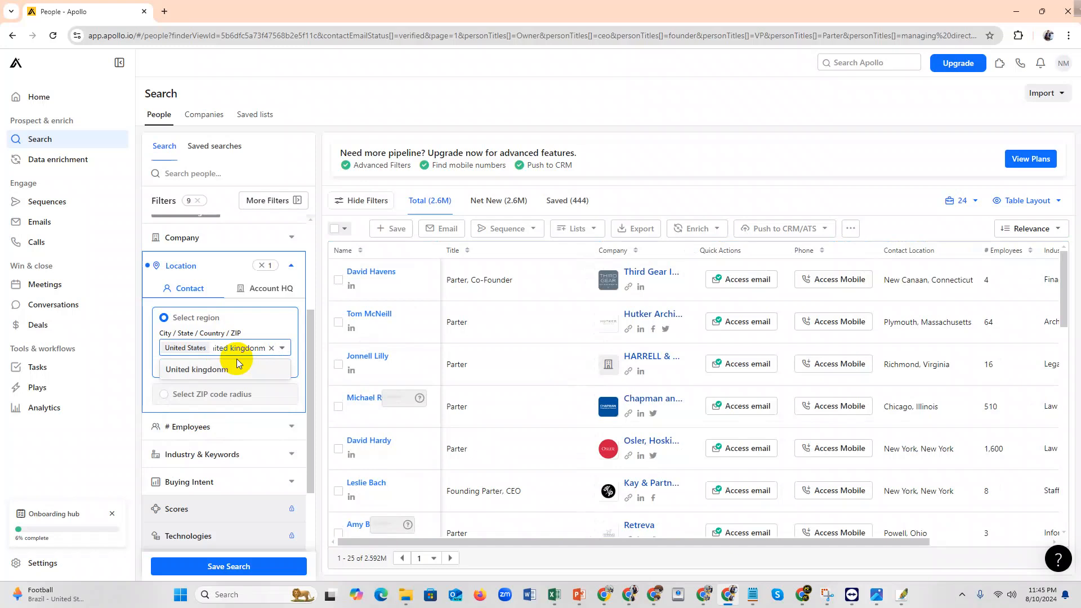
left_click(237, 363)
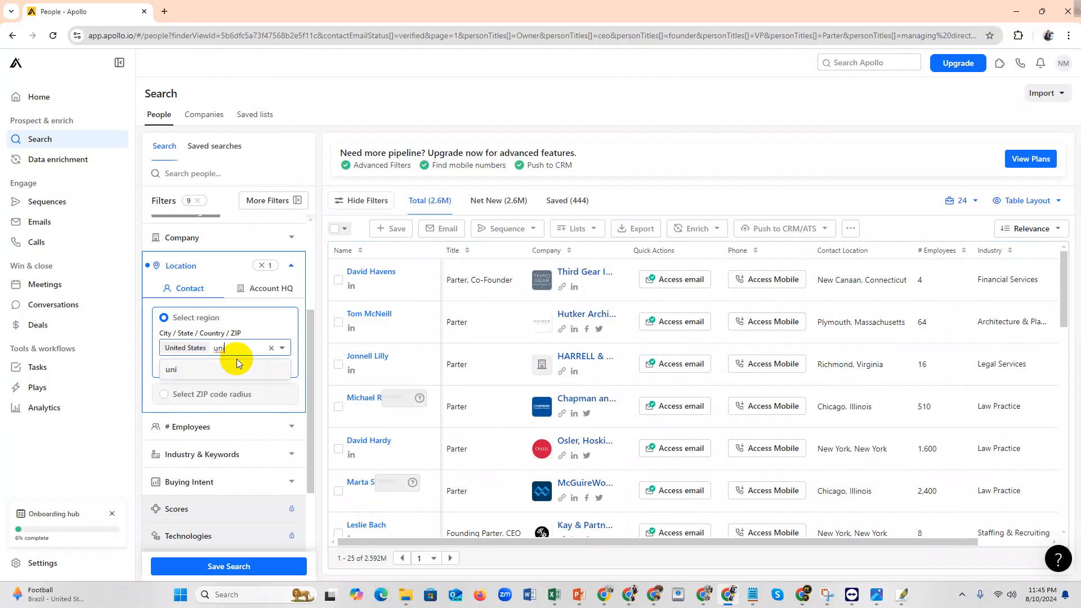
type("ted")
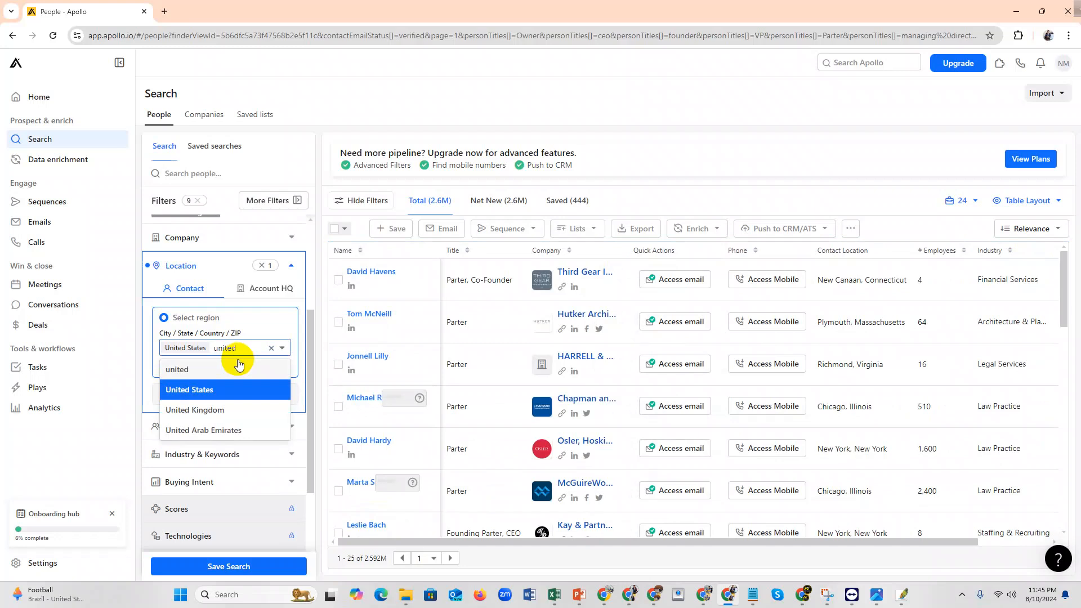
left_click(227, 410)
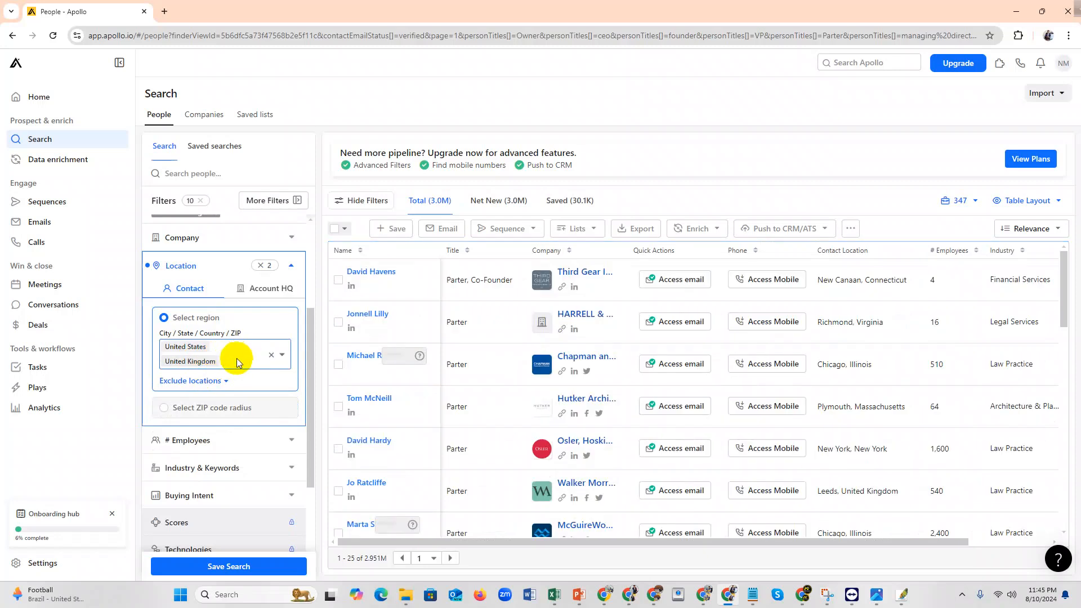
left_click(191, 270)
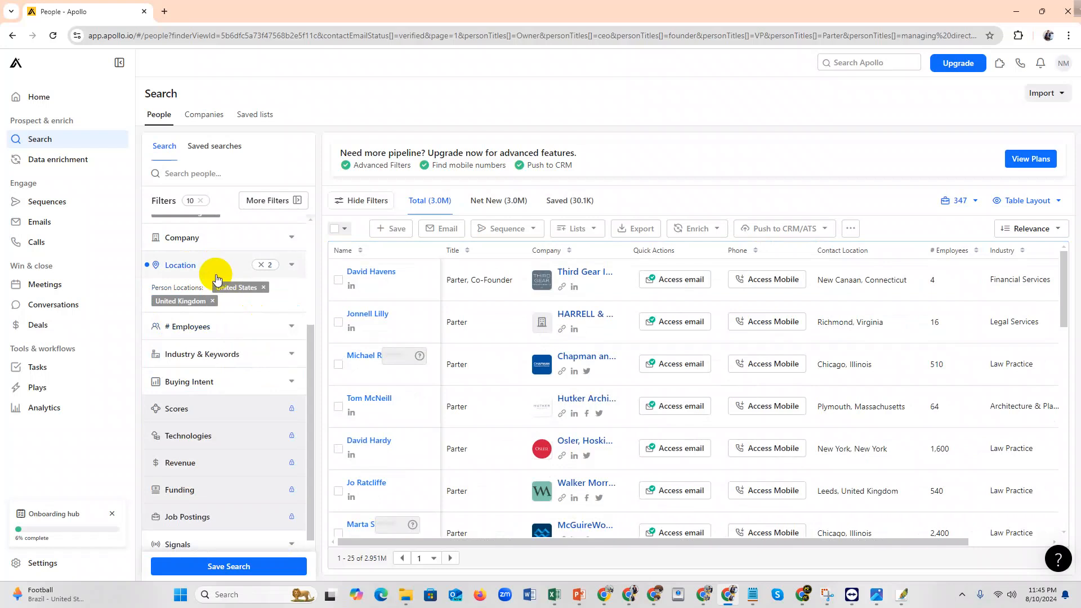
Step: Filter the number of employees by a custom range of 5 to 100, and collapse the filter
left_click(249, 326)
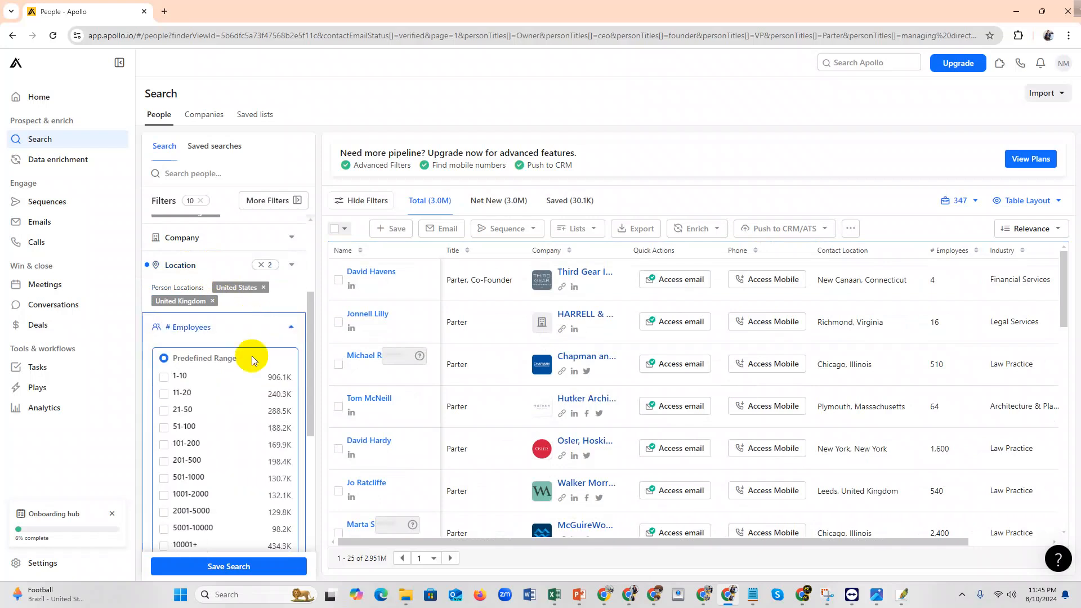
scroll(248, 374, "down", 2)
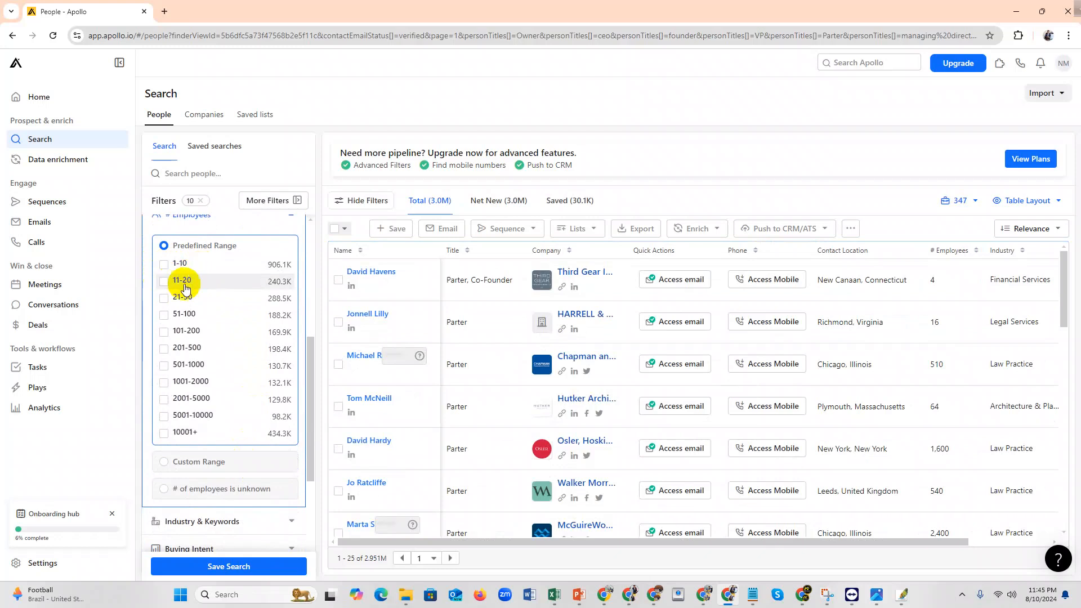
left_click(207, 467)
left_click(188, 293)
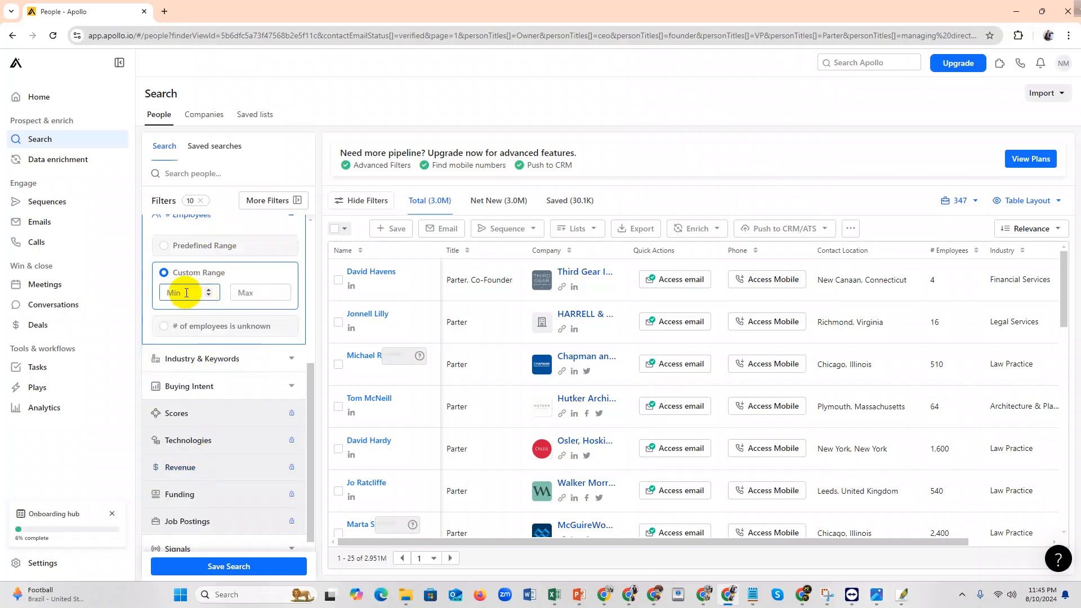
type("5")
left_click(248, 294)
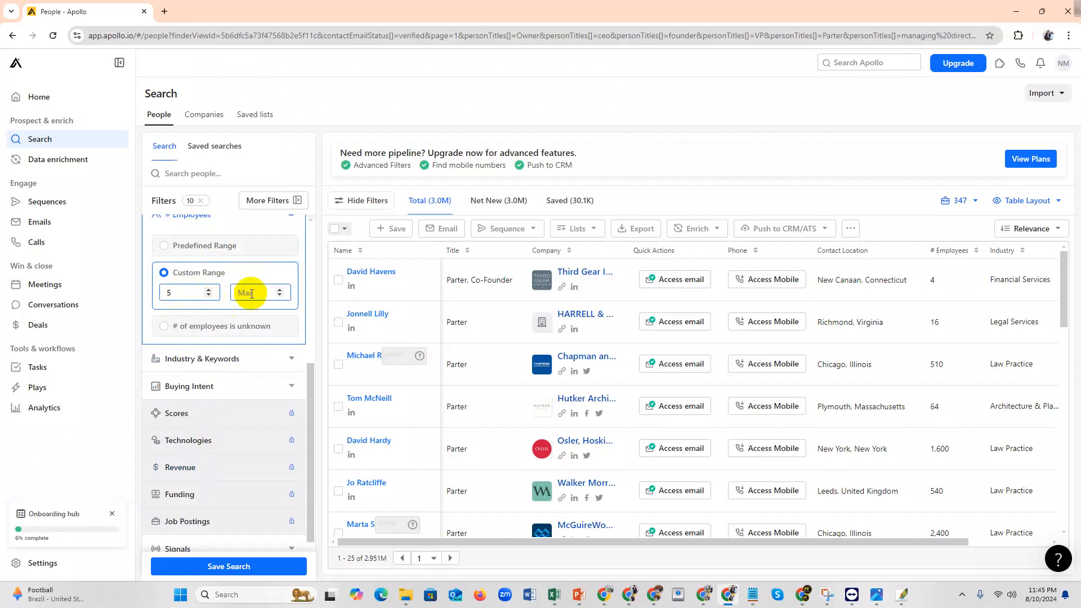
type("100")
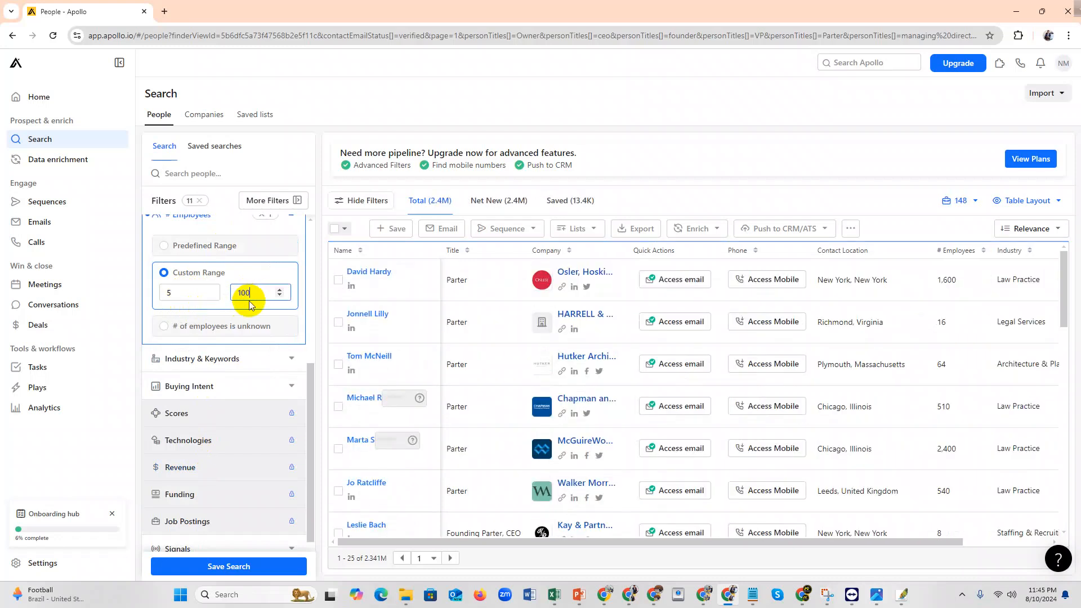
scroll(225, 288, "up", 1)
left_click(196, 271)
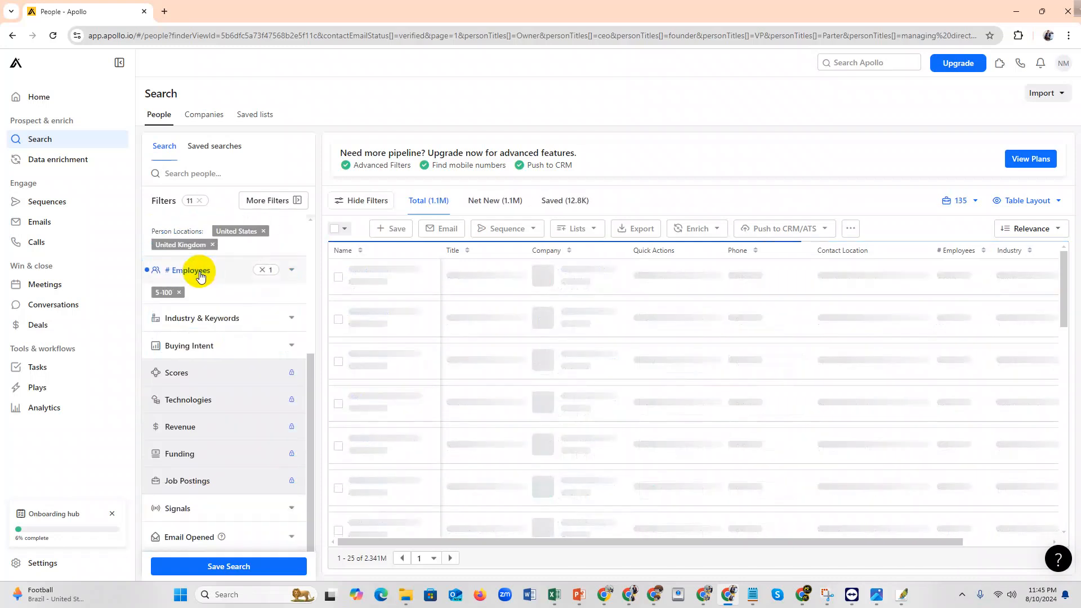
Step: Filter the companies by the industries real estate and insurance
left_click(232, 326)
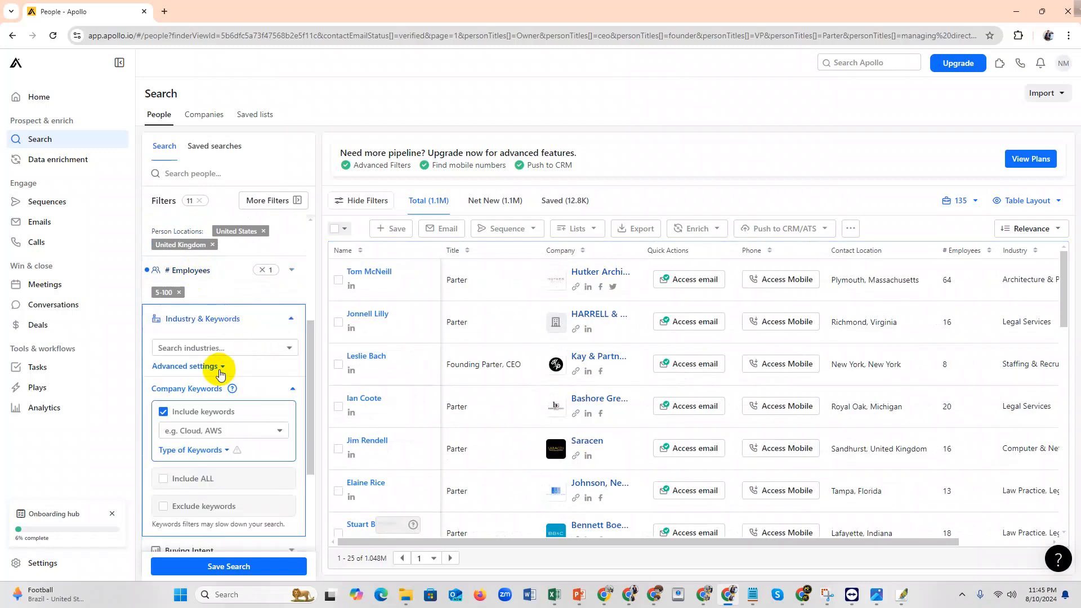
left_click(212, 350)
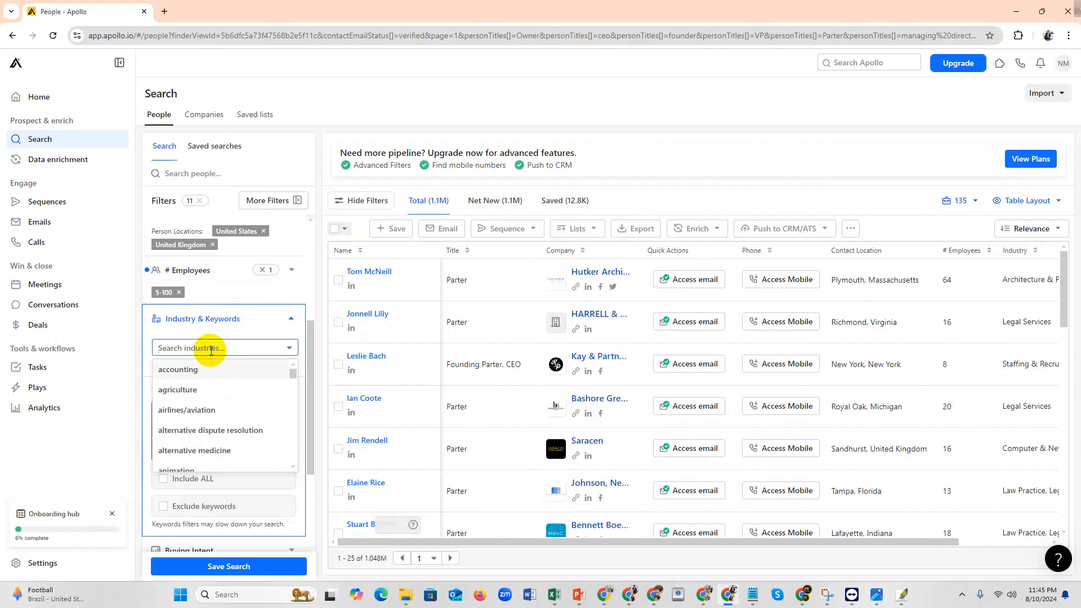
type("Real")
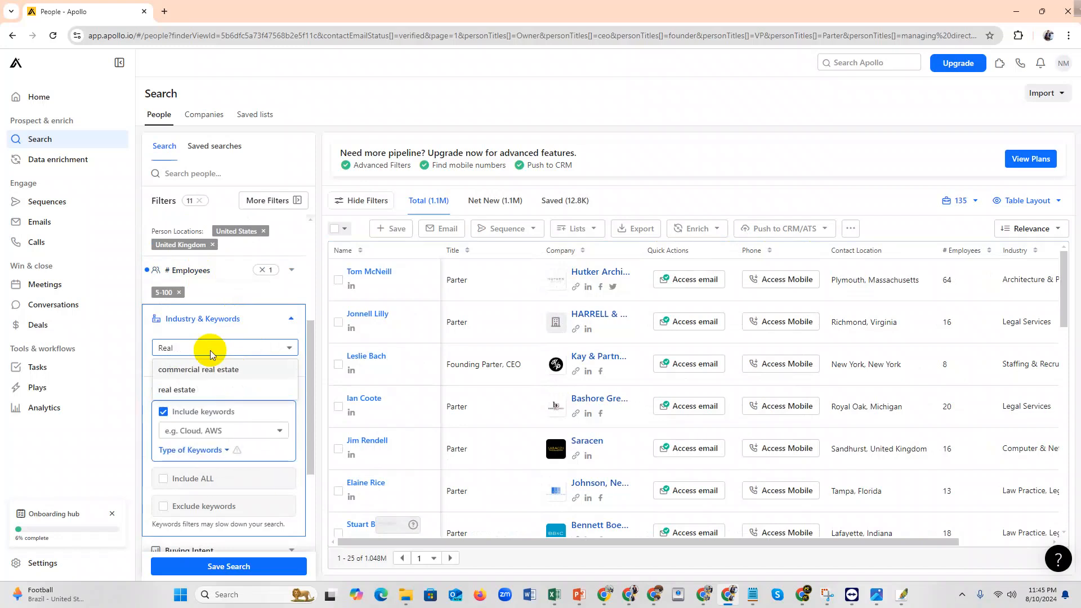
left_click(197, 396)
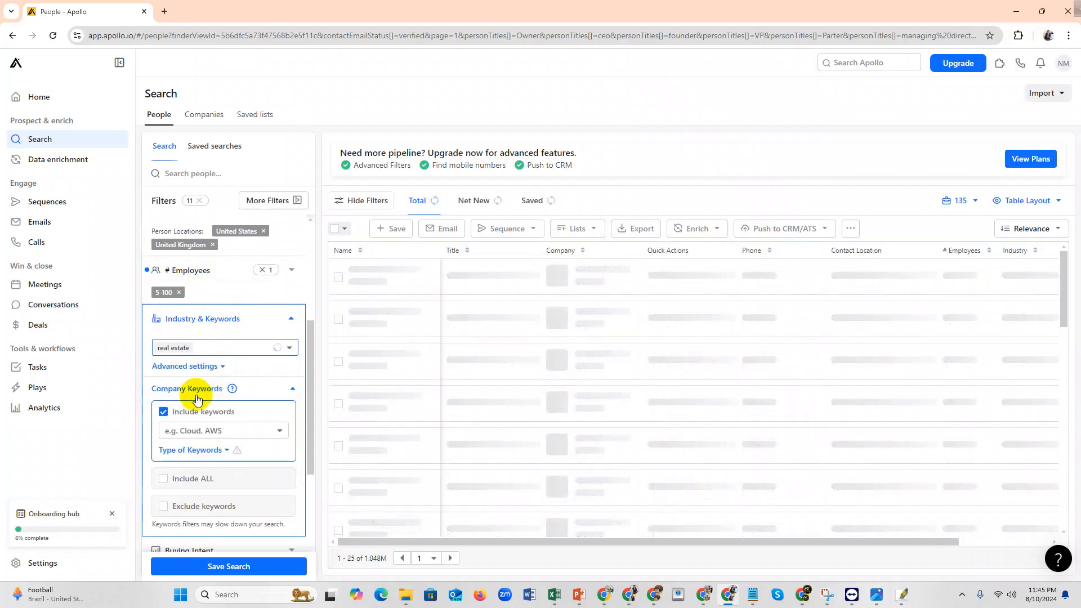
left_click(219, 349)
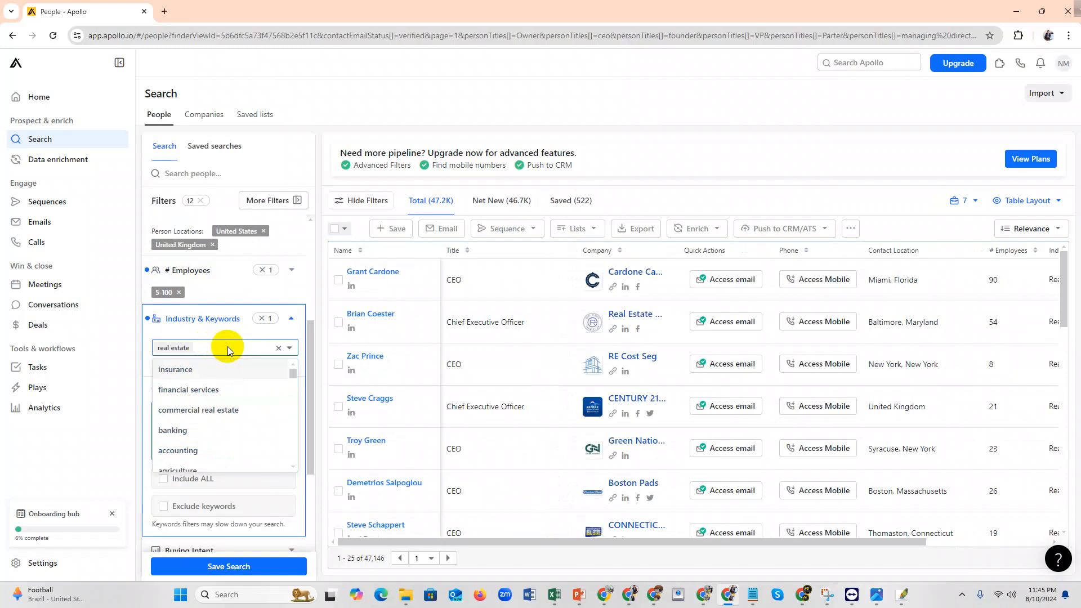
type("insu")
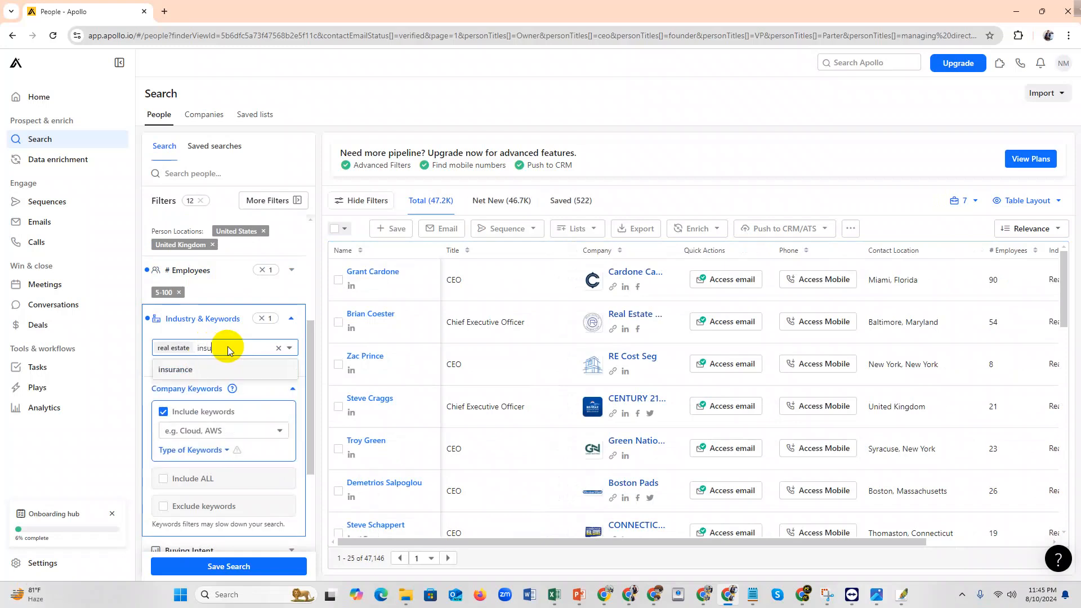
left_click(220, 366)
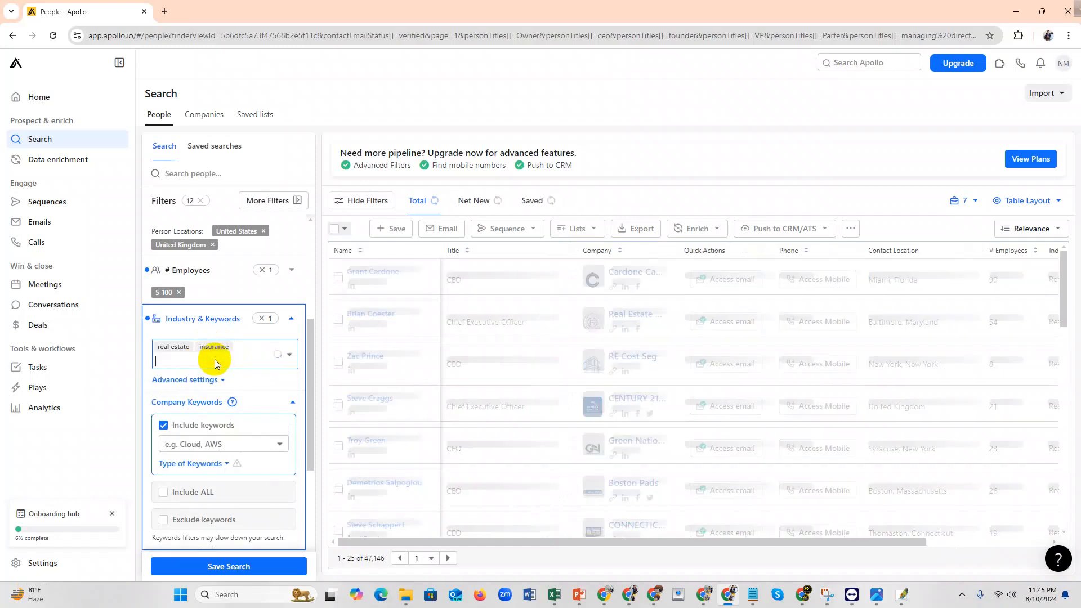
Step: Add financial services to the industry filter
left_click(219, 358)
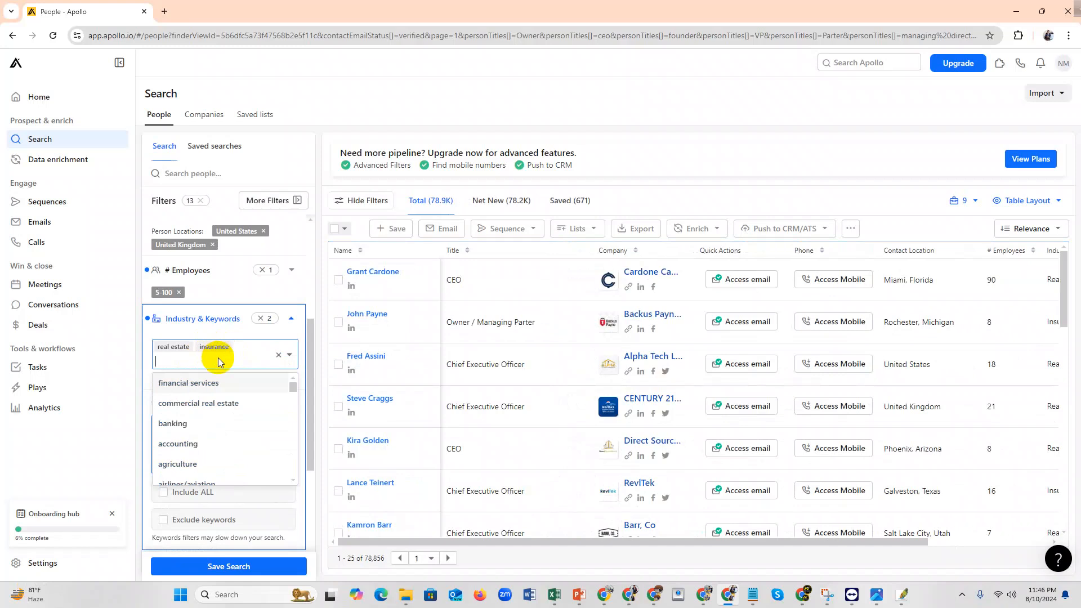
type("fin")
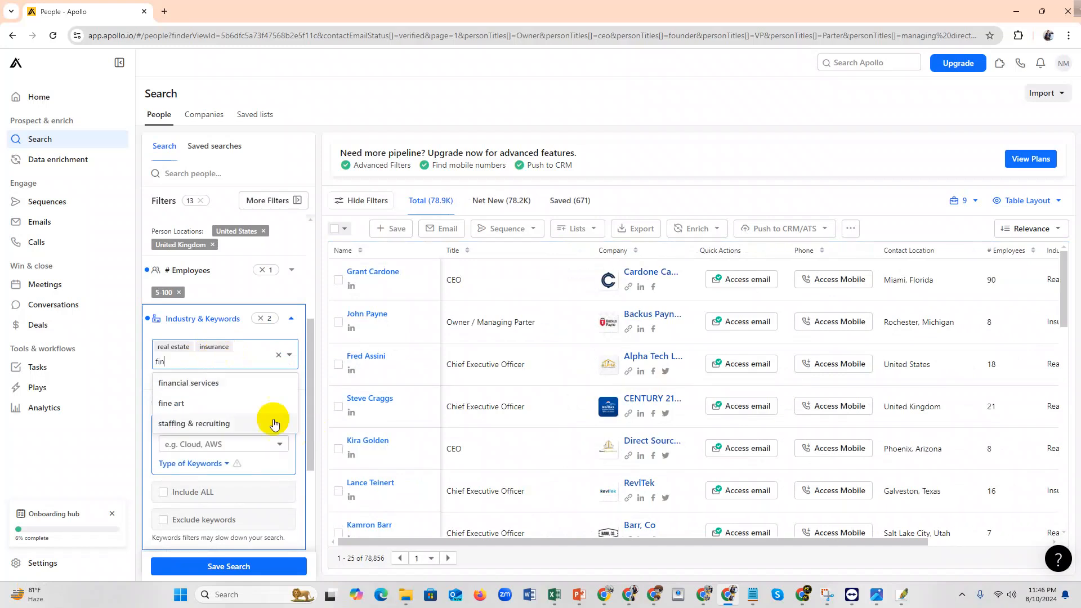
left_click(214, 384)
left_click(214, 384)
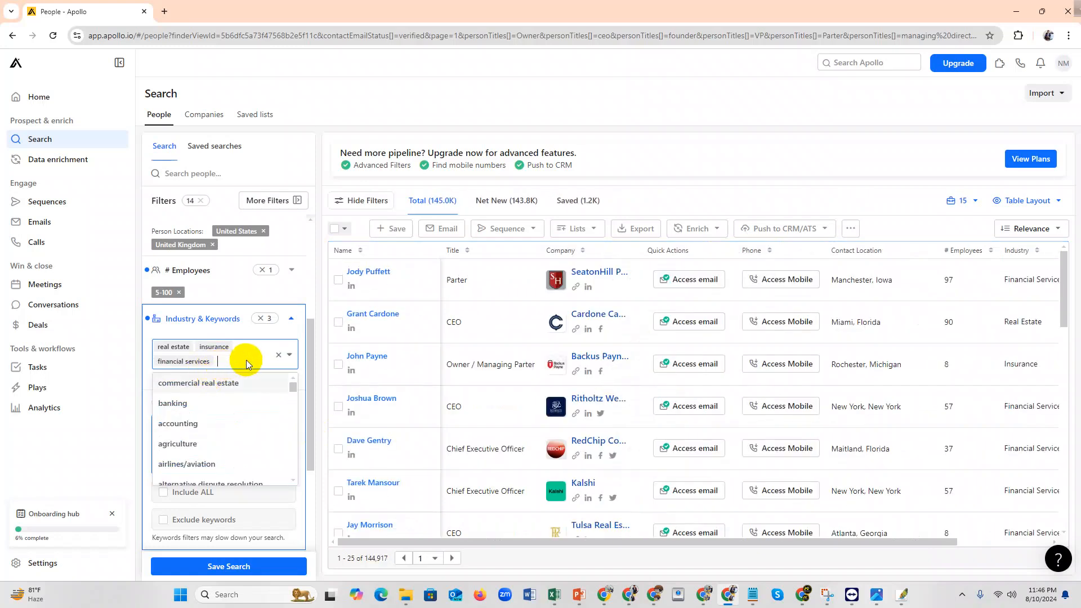
Step: Add information technology & services to the industry filter, and remove that industry again
type("inf")
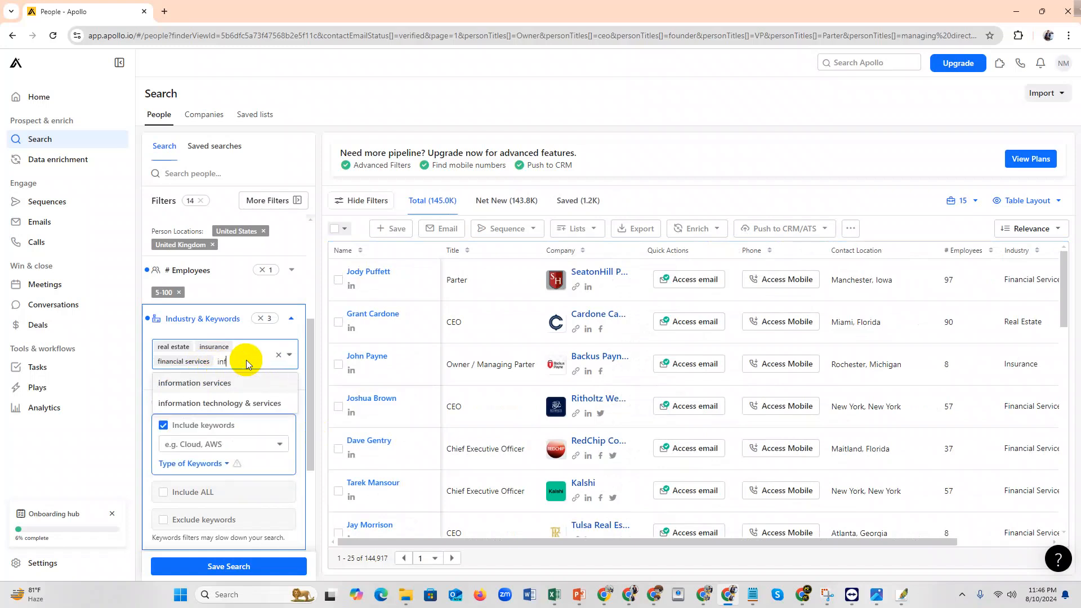
type("o")
left_click(254, 403)
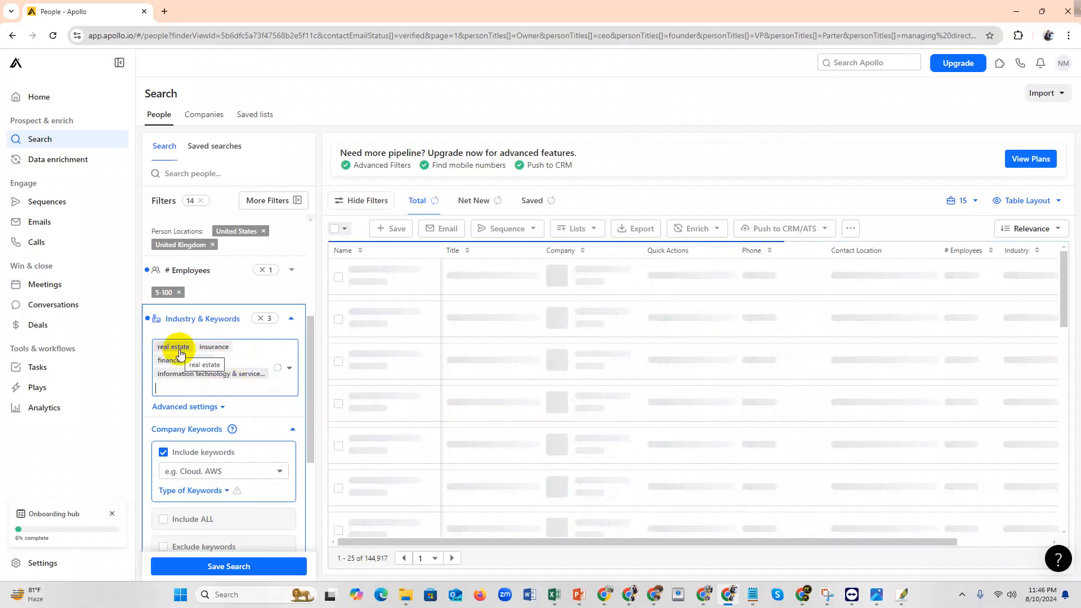
left_click(265, 374)
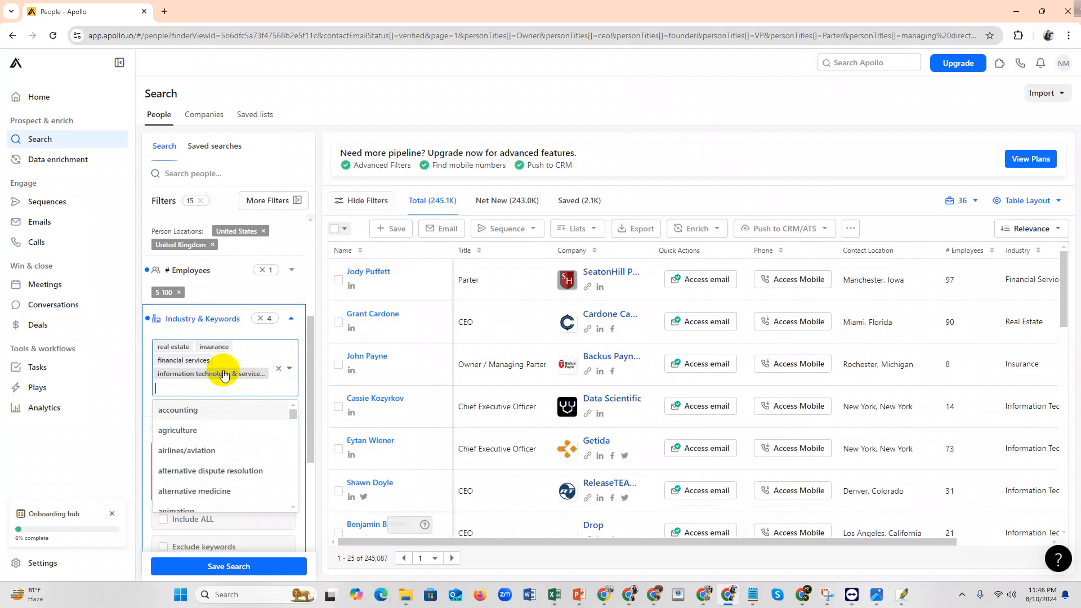
left_click(215, 353)
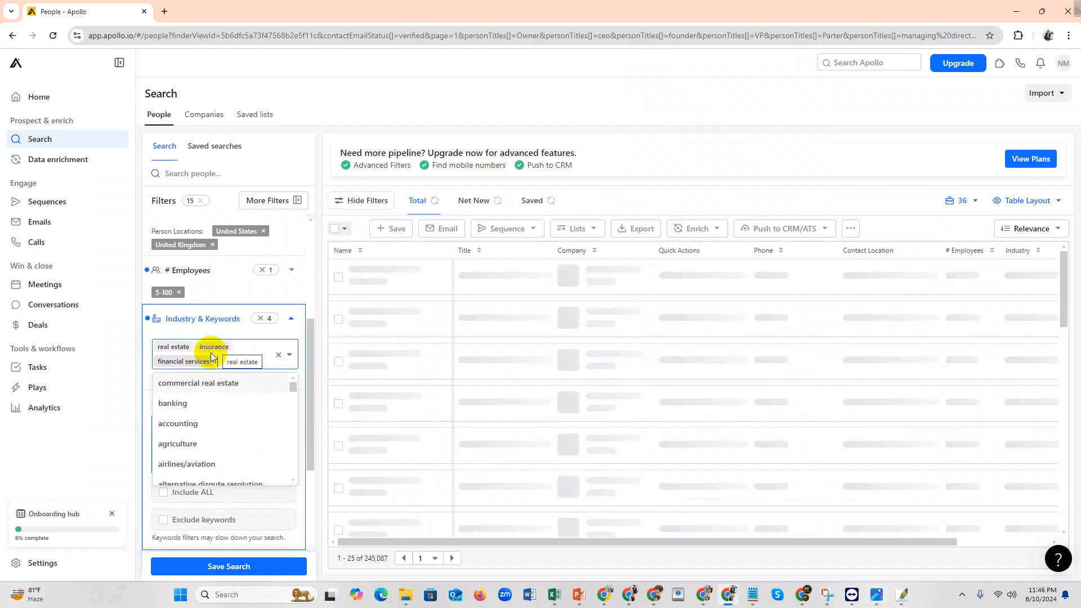
Step: Remove insurance and financial services from the industry filter, keeping real estate, and collapse the filter
key("BackSpace")
key("BackSpace")
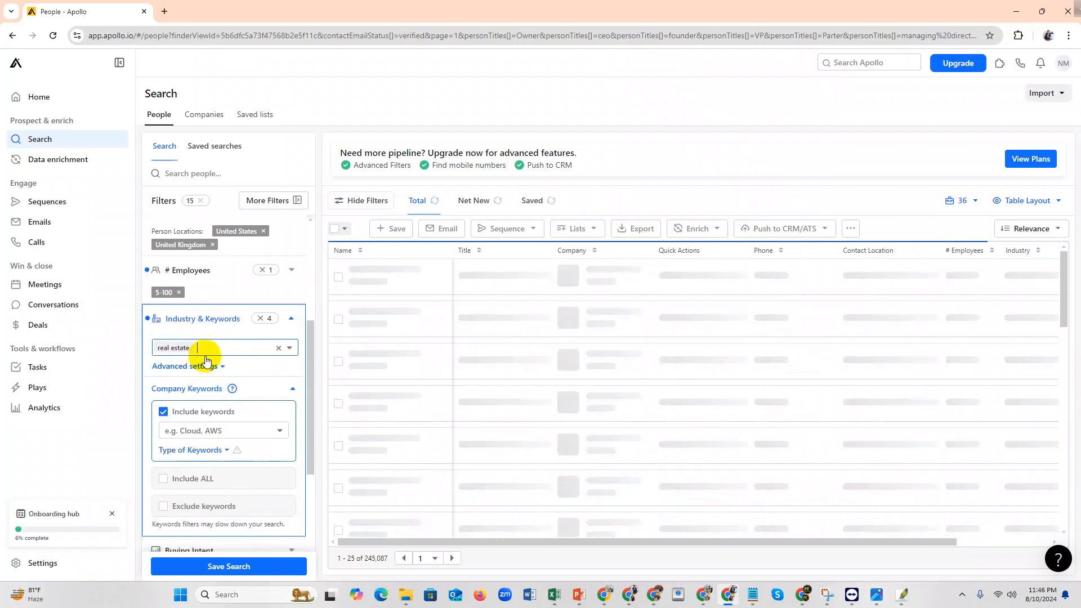
left_click(213, 319)
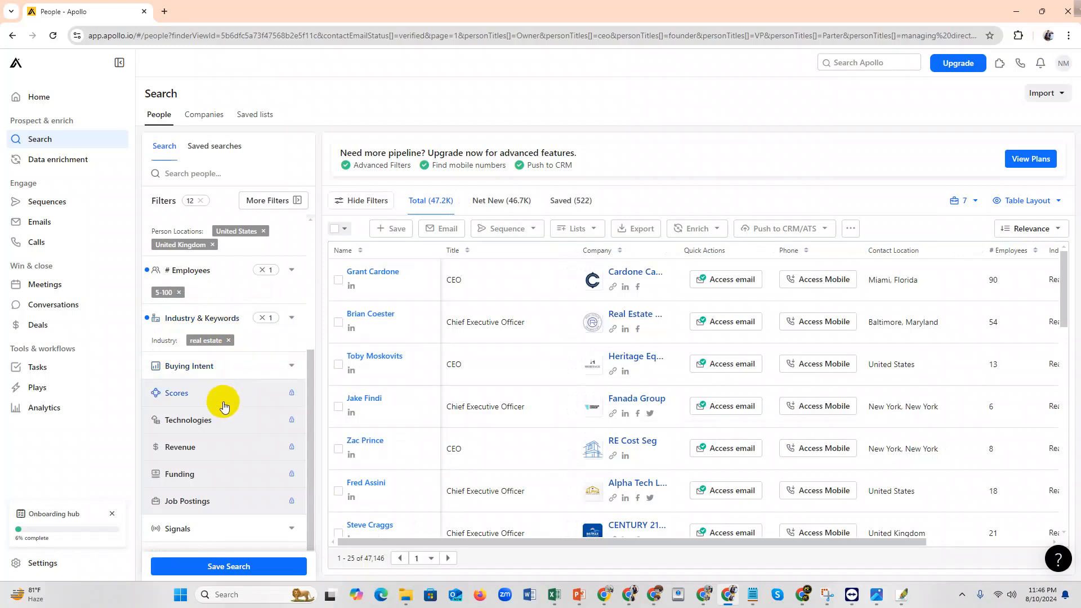
scroll(225, 411, "down", 1)
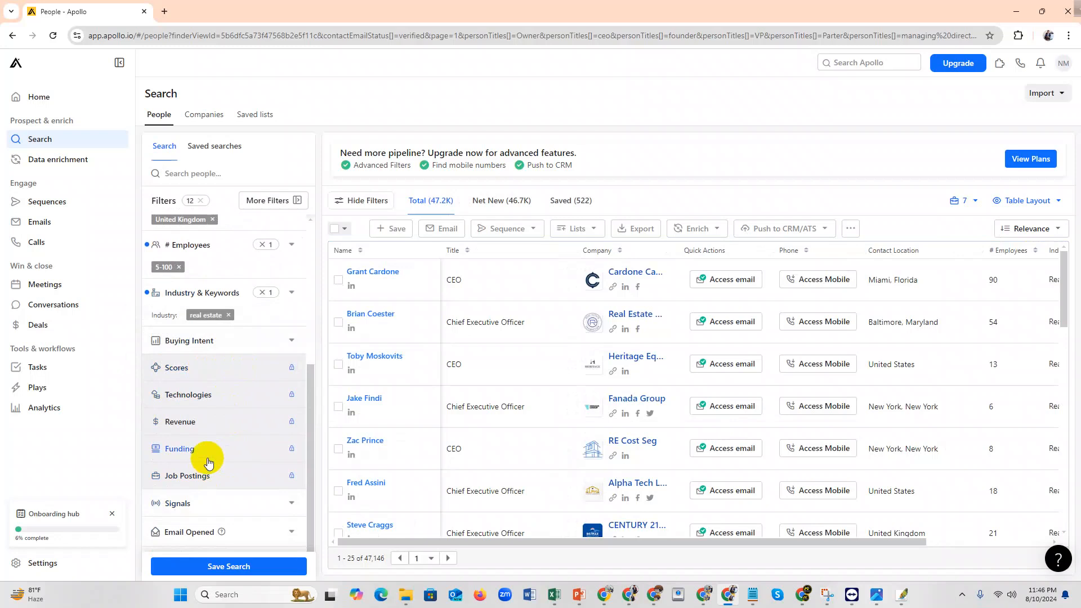
scroll(241, 428, "up", 8)
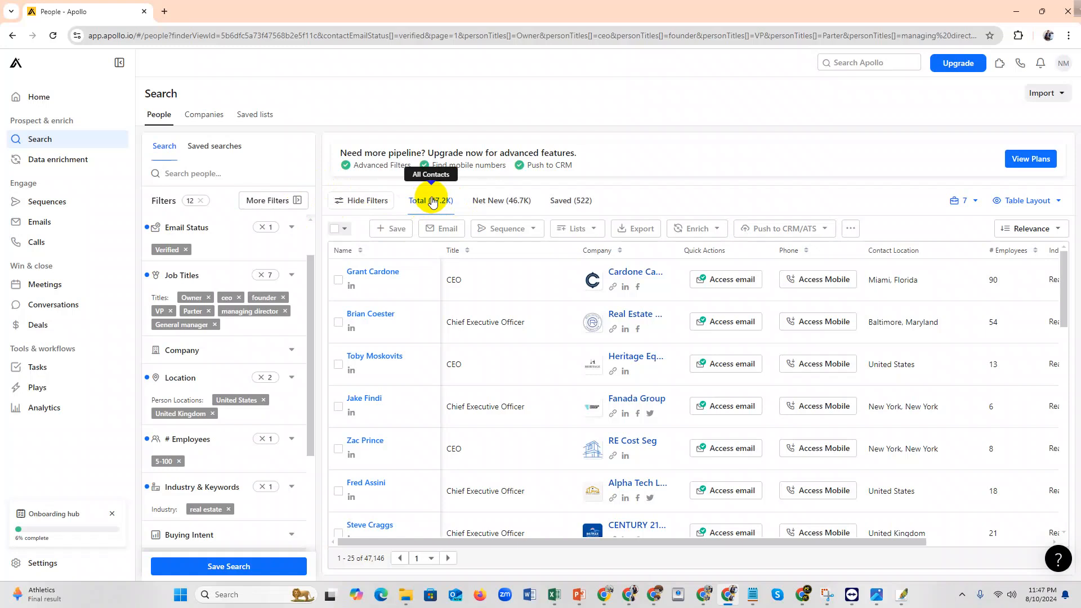
Step: Save all the people on the first results page to the list Real estate leads, and refresh the prospects
left_click(335, 231)
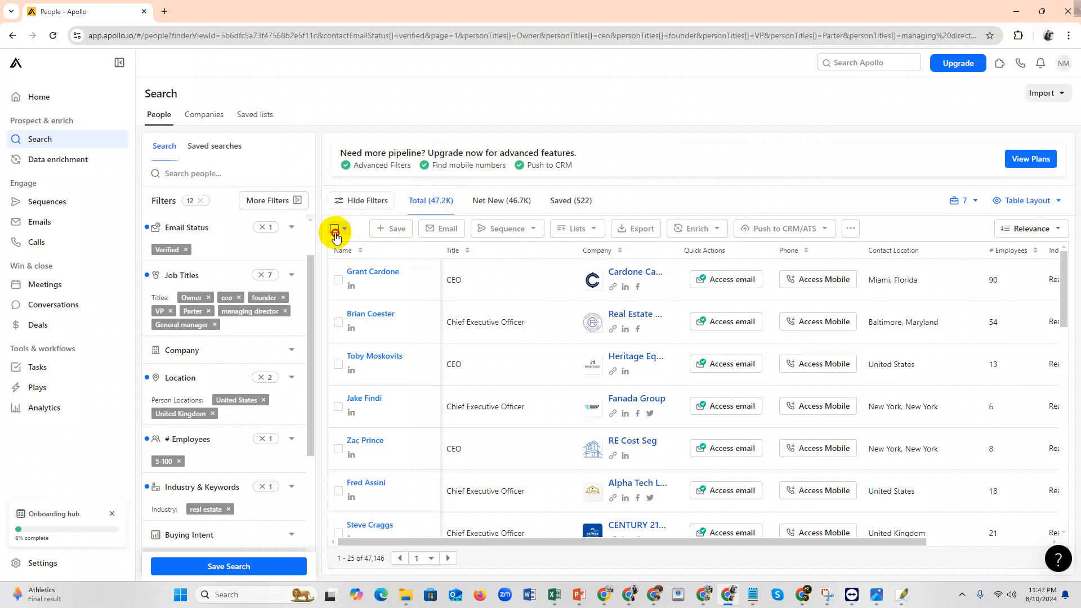
left_click(325, 248)
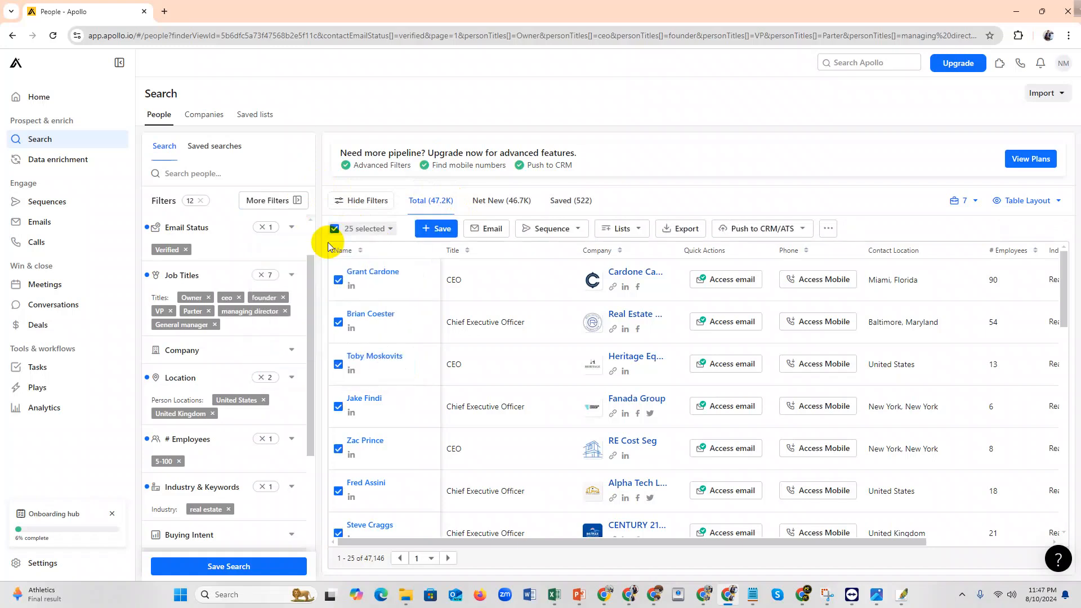
left_click(442, 231)
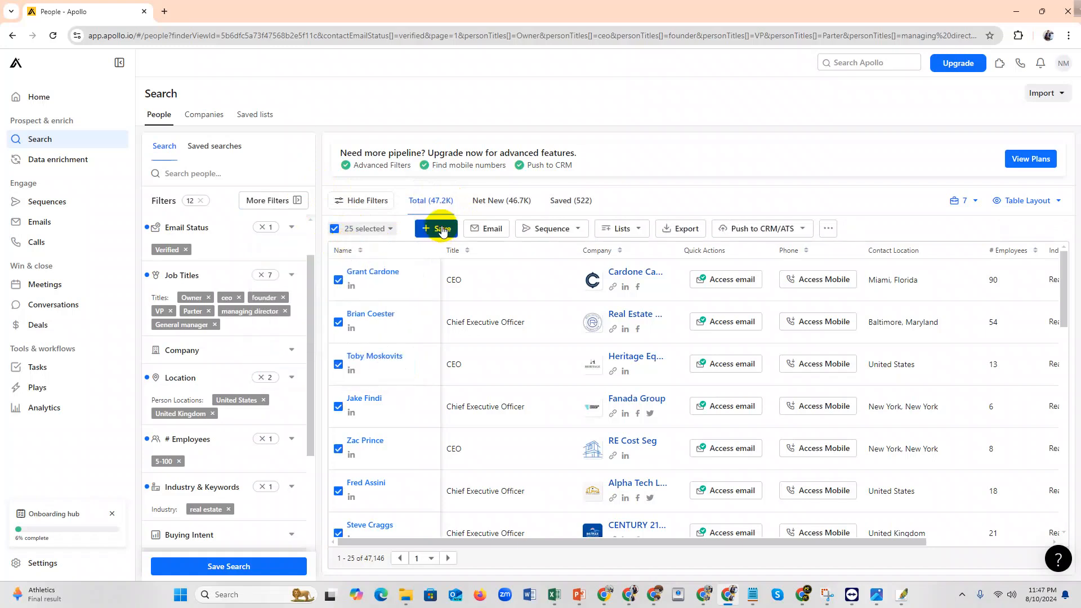
left_click(436, 194)
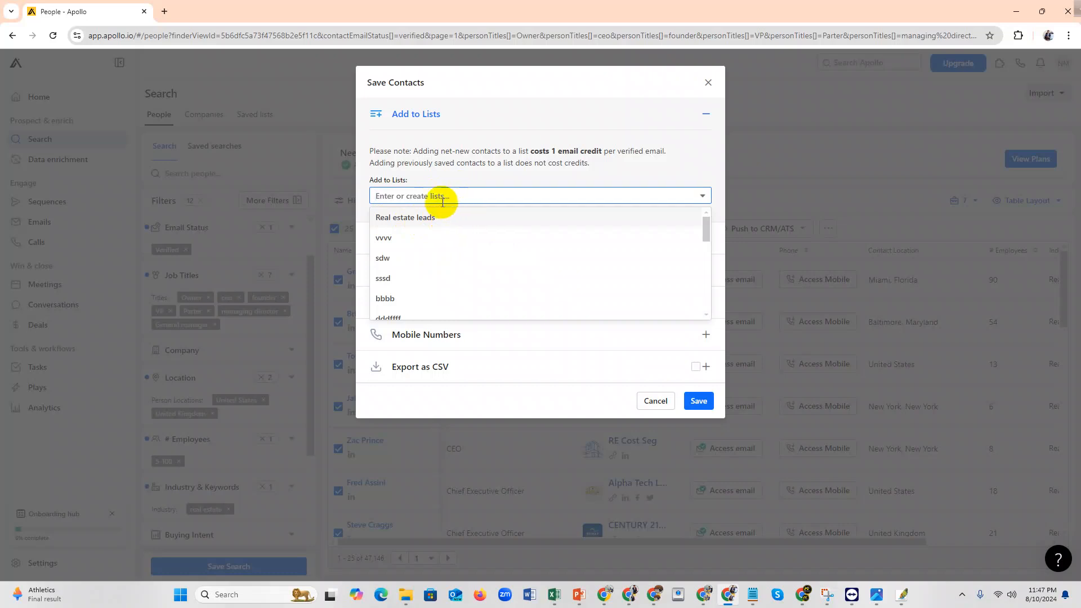
left_click(438, 220)
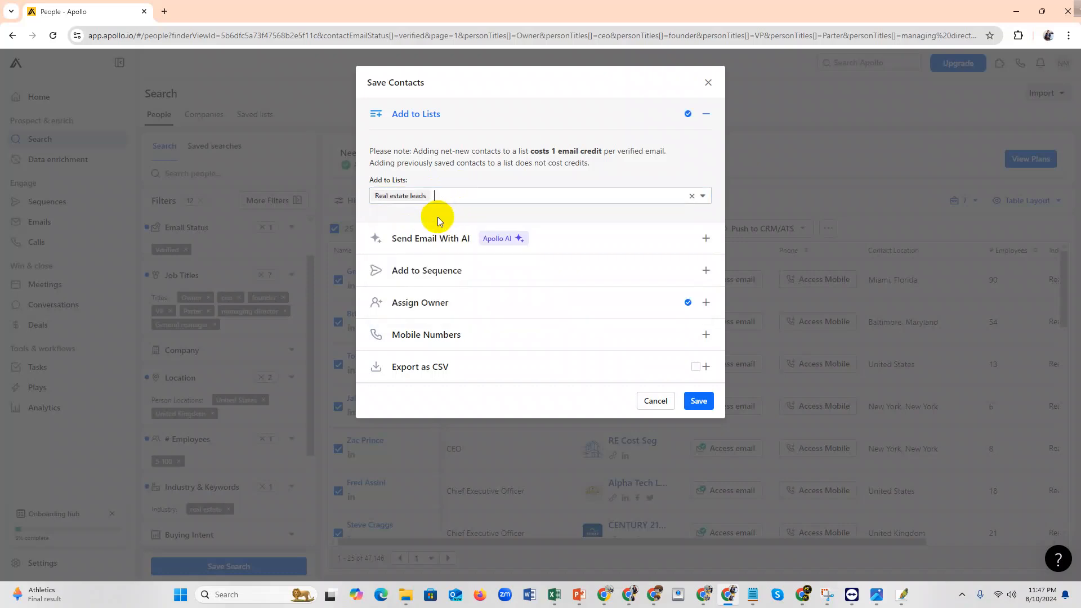
left_click(704, 401)
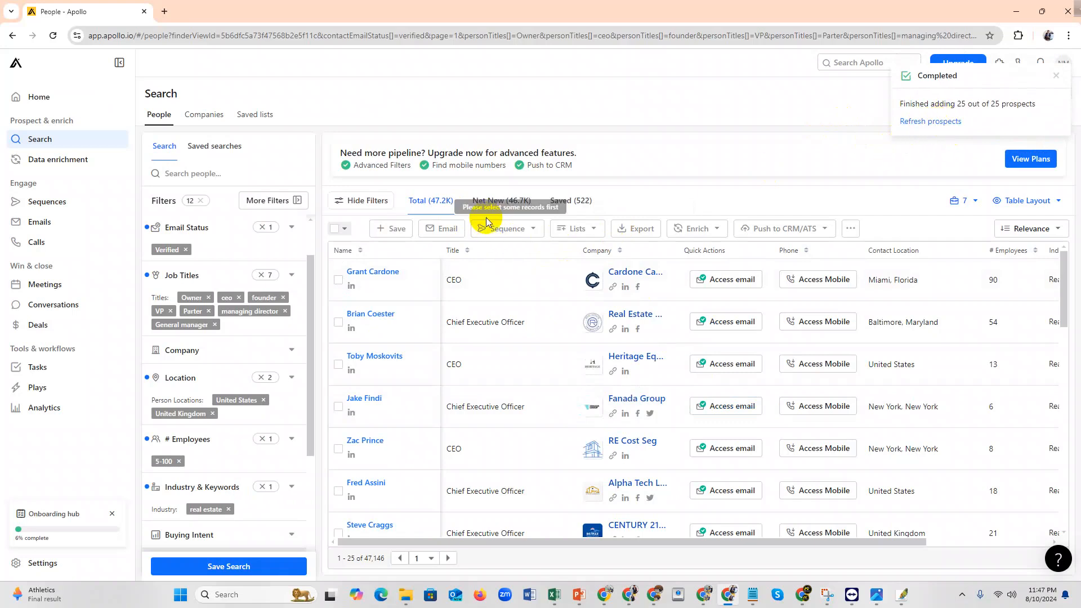
left_click(934, 123)
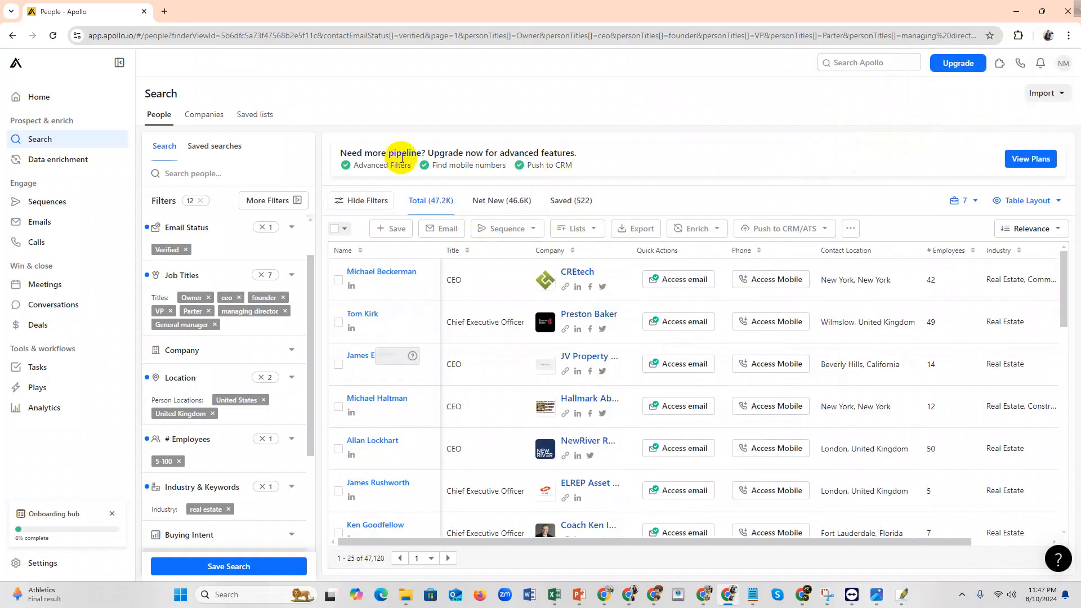
Step: View the people in the saved list Real estate leads, and return to the filtered people search
left_click(255, 114)
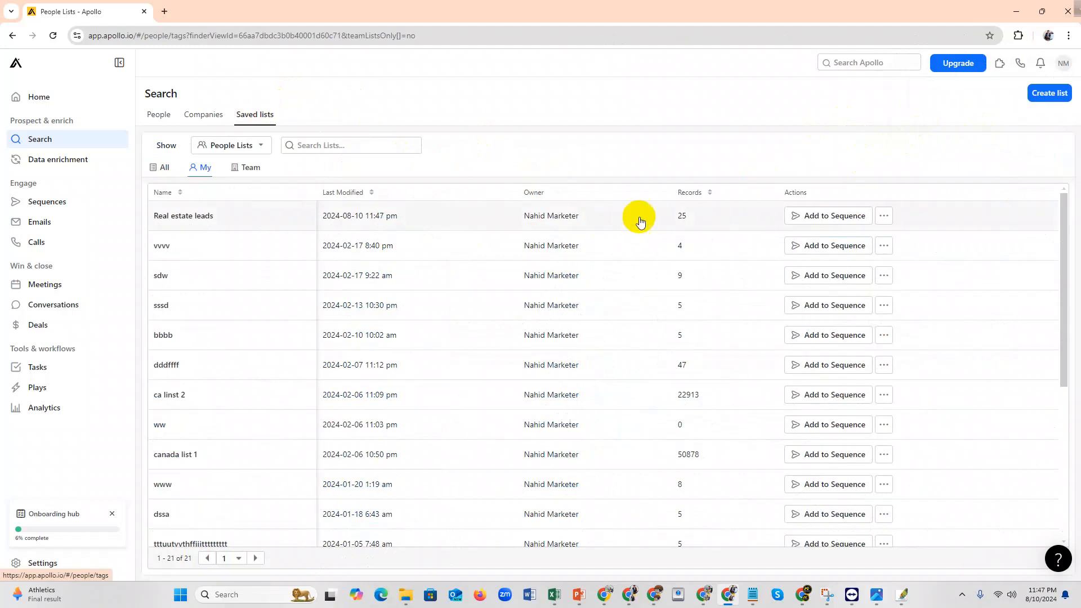
left_click(710, 220)
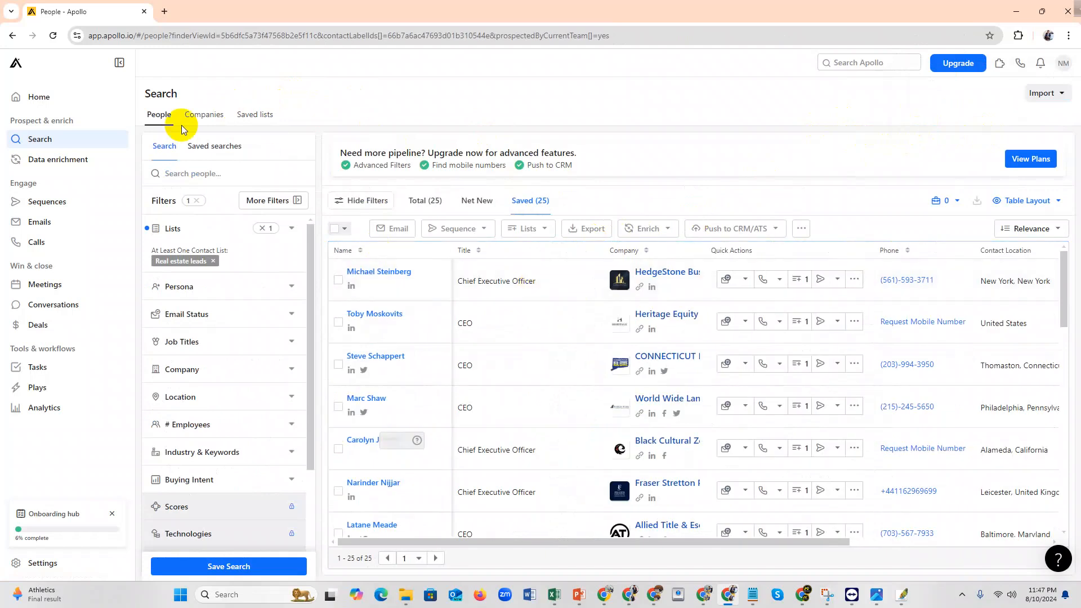
left_click(12, 37)
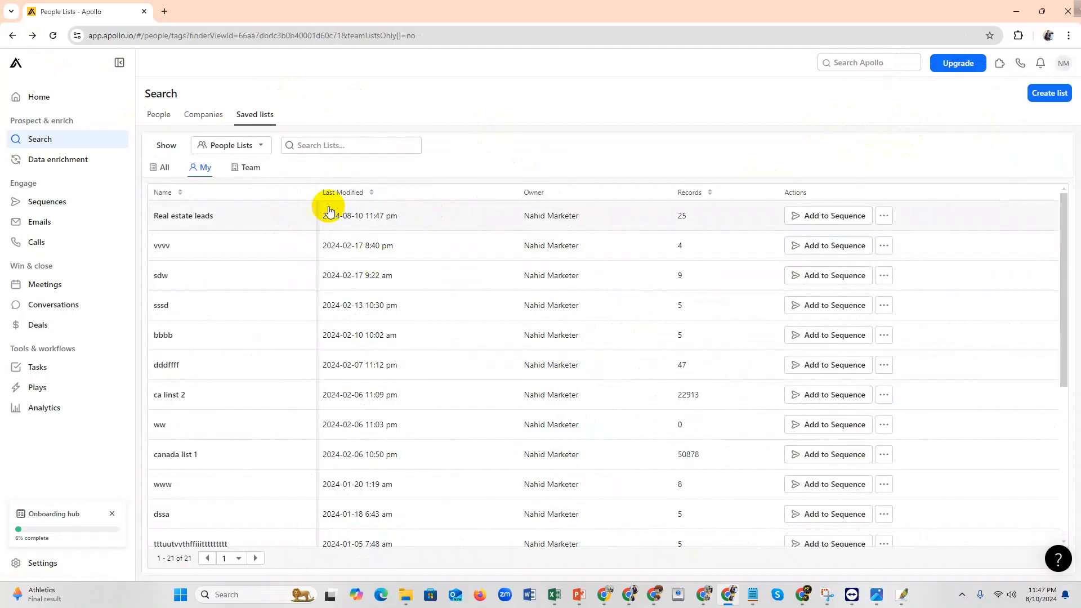
left_click(12, 38)
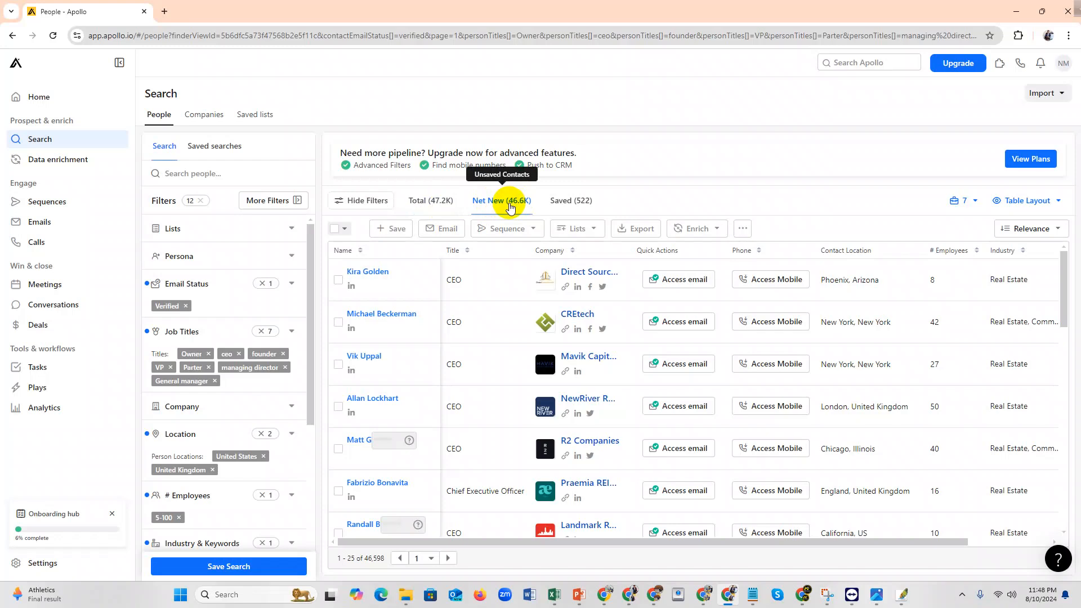
Step: Copy the web address of the filtered people search
left_click(491, 36)
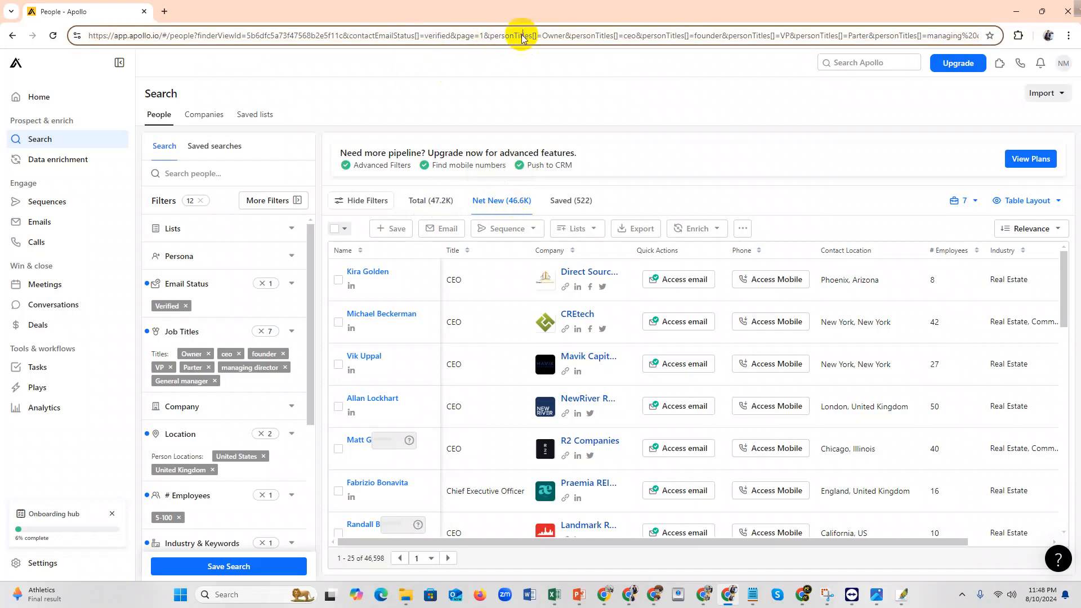
double_click(520, 35)
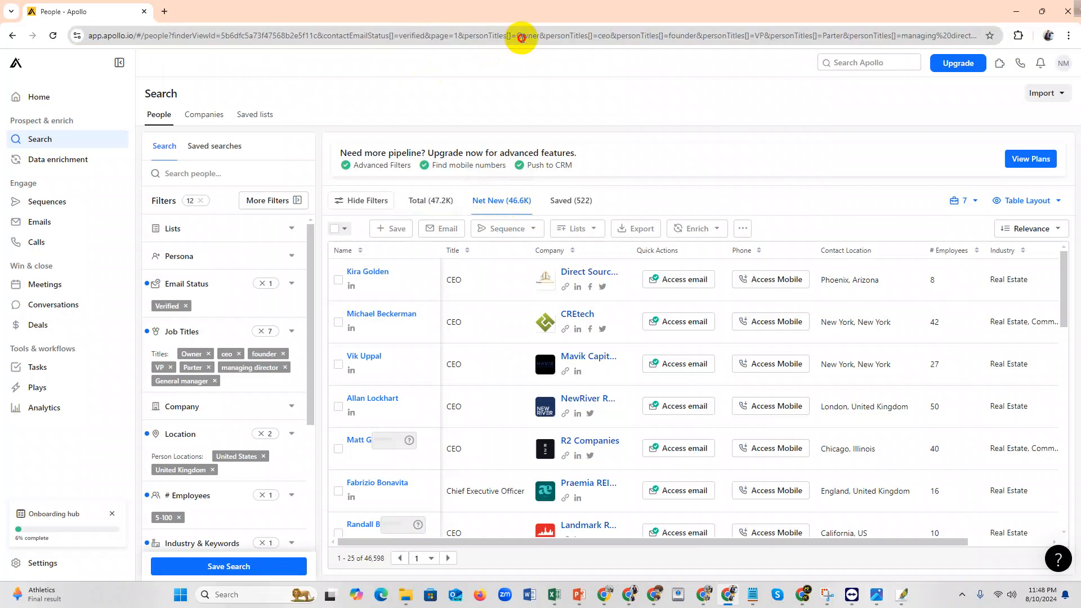
double_click(523, 36)
left_click(523, 36)
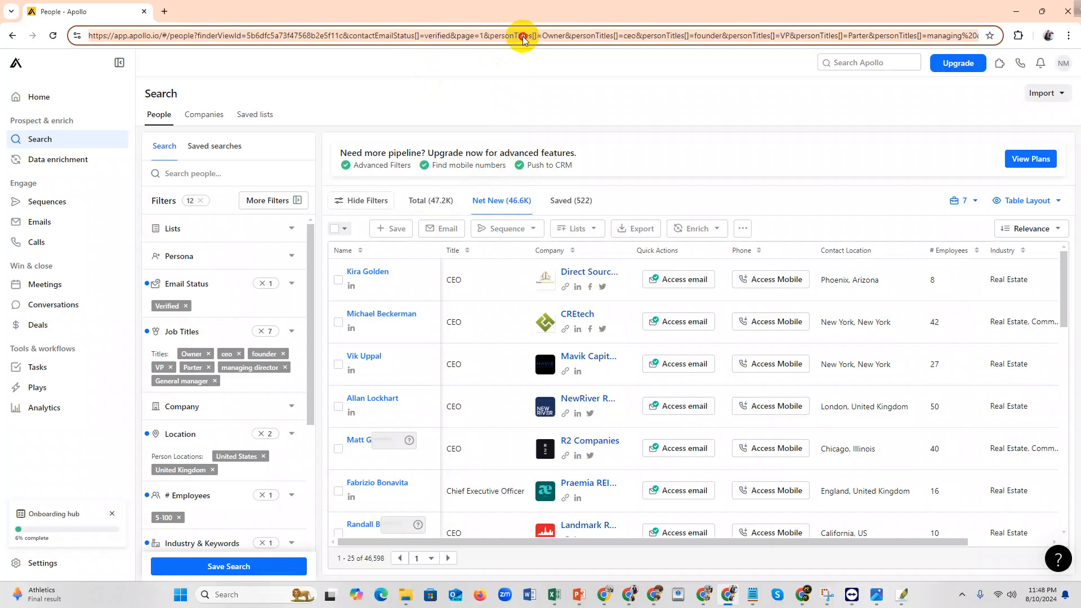
right_click(523, 36)
left_click(561, 139)
left_click(519, 74)
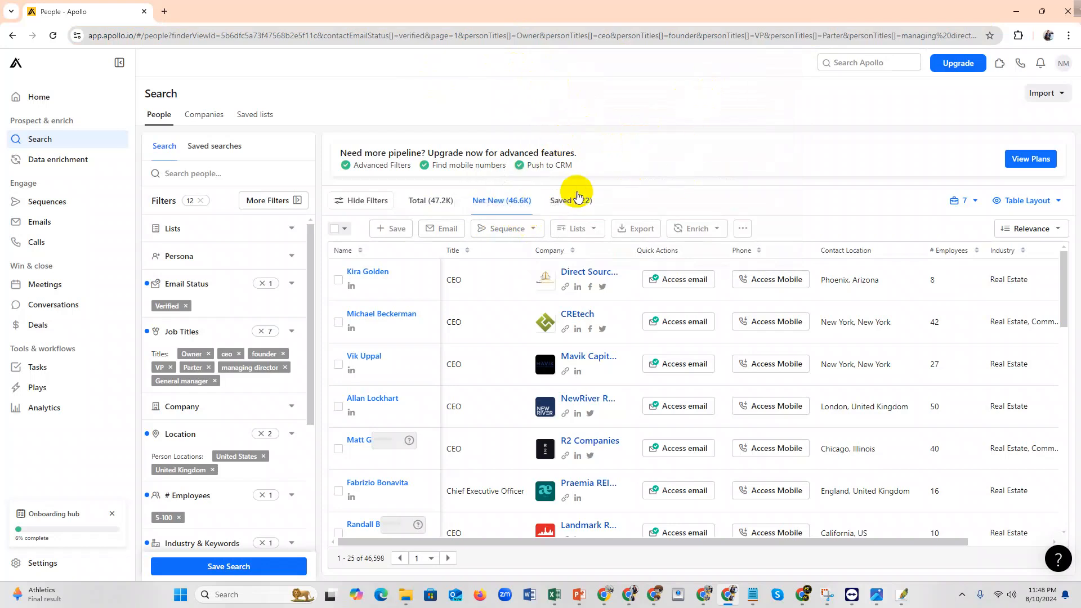
Step: Open the records of the saved list Real estate leads and select all its people
left_click(267, 121)
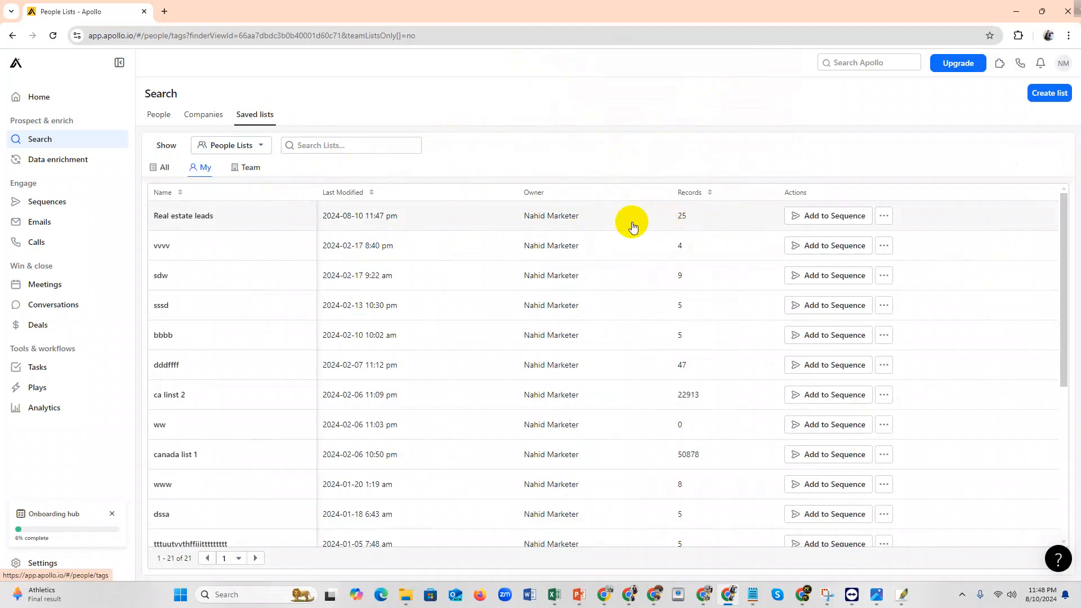
left_click(701, 217)
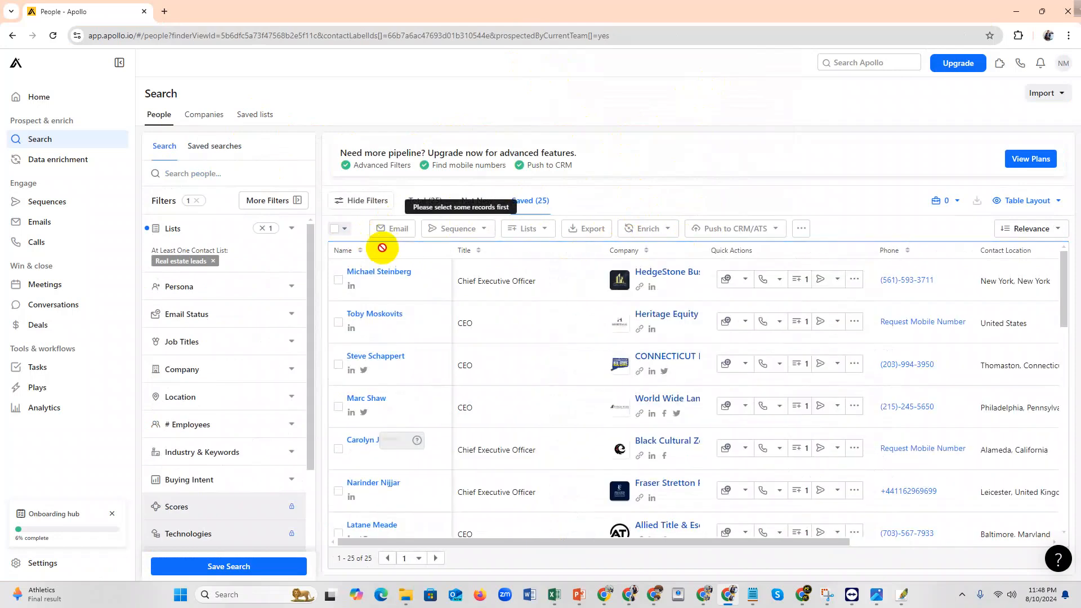
left_click(340, 230)
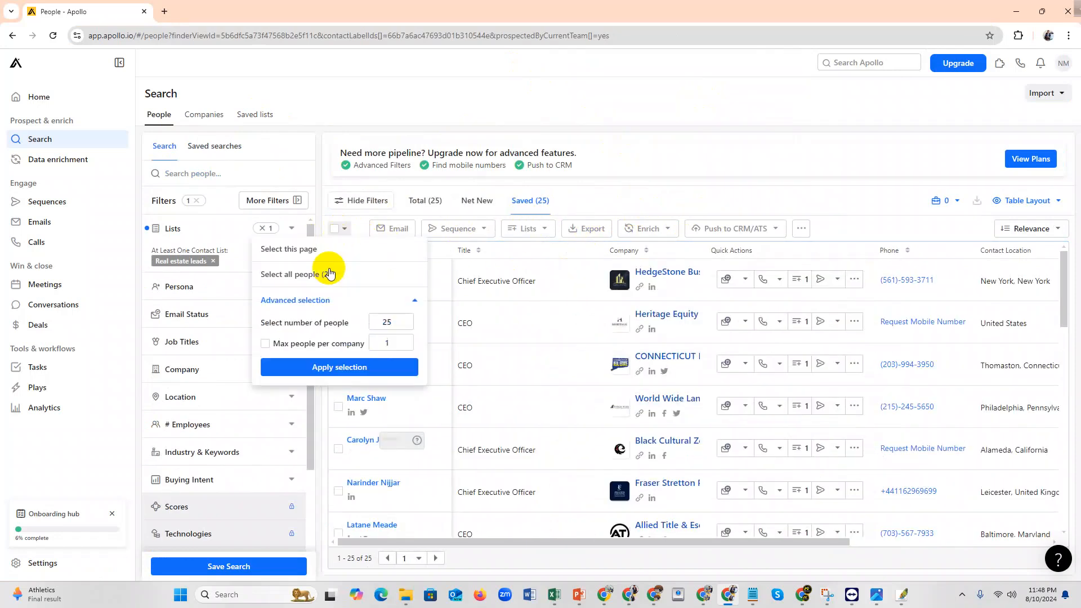
left_click(369, 274)
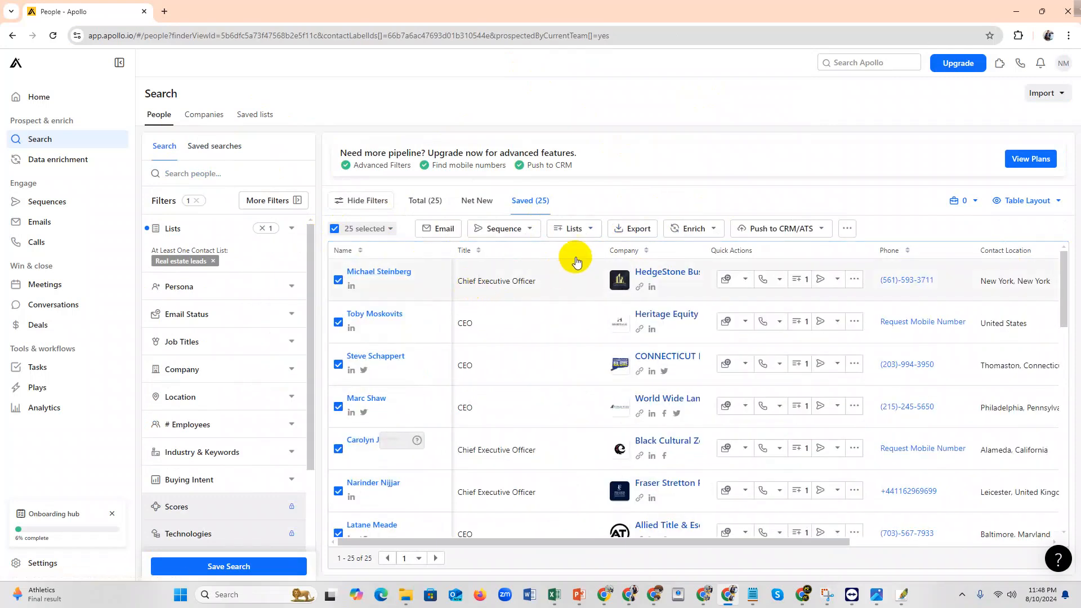
Step: Export the selected records to CSV, and open the downloaded contacts file in Excel
left_click(629, 232)
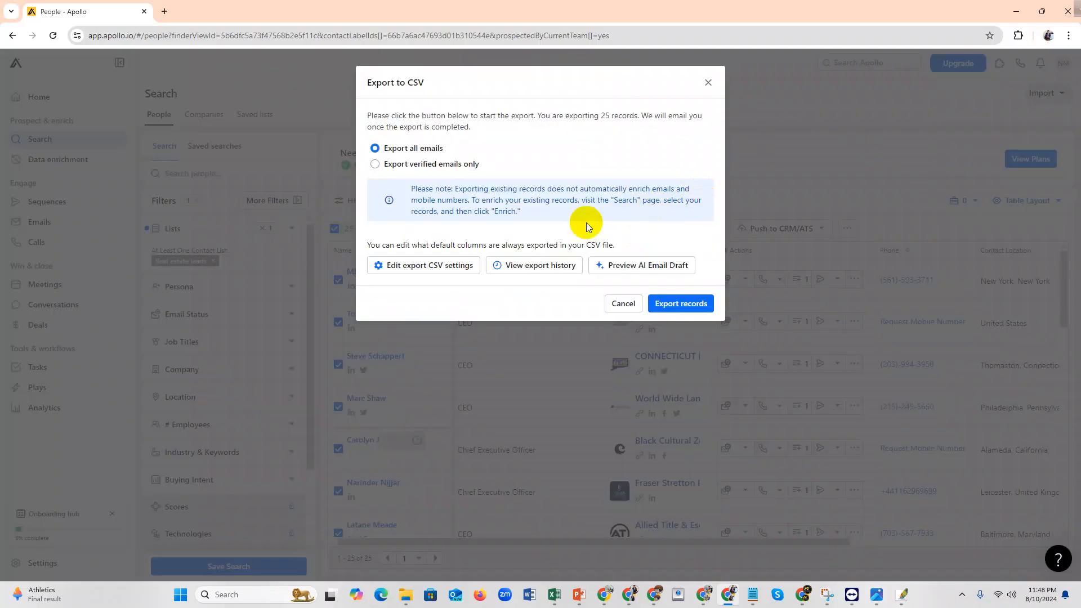
left_click(687, 302)
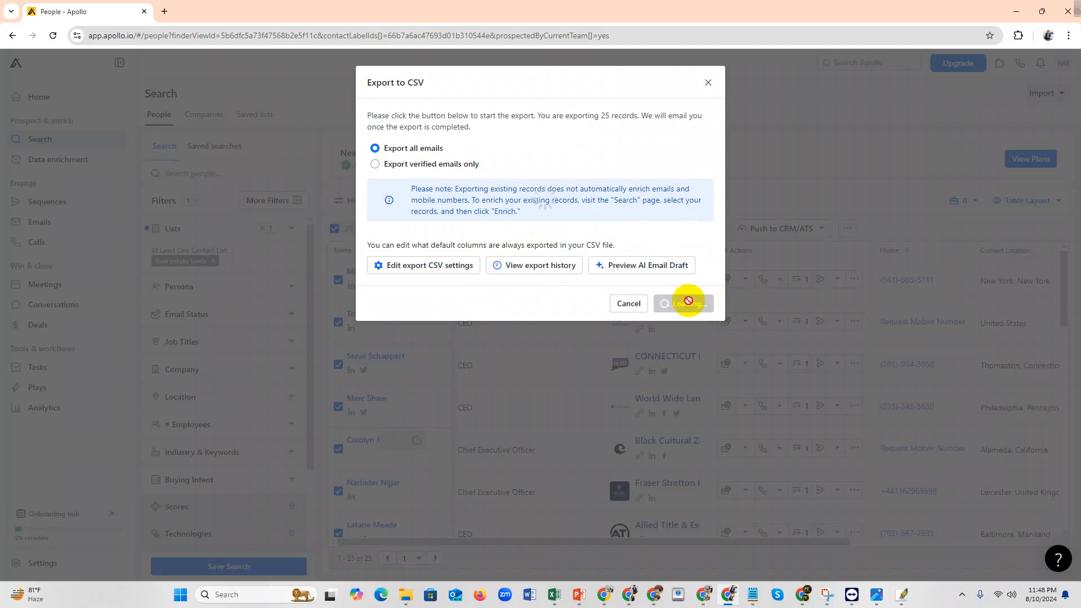
left_click(690, 178)
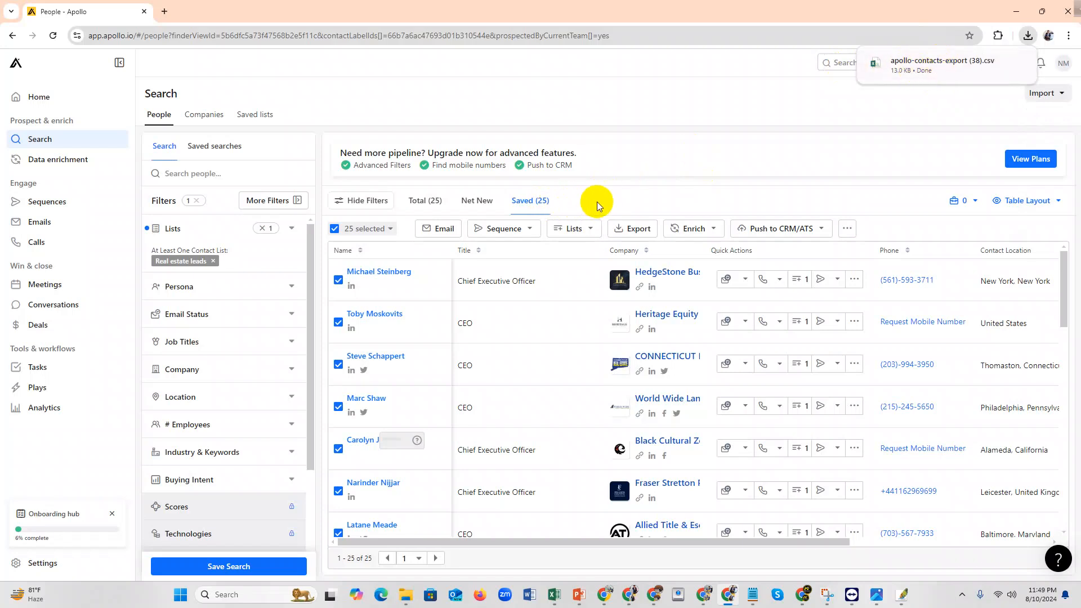
left_click(938, 68)
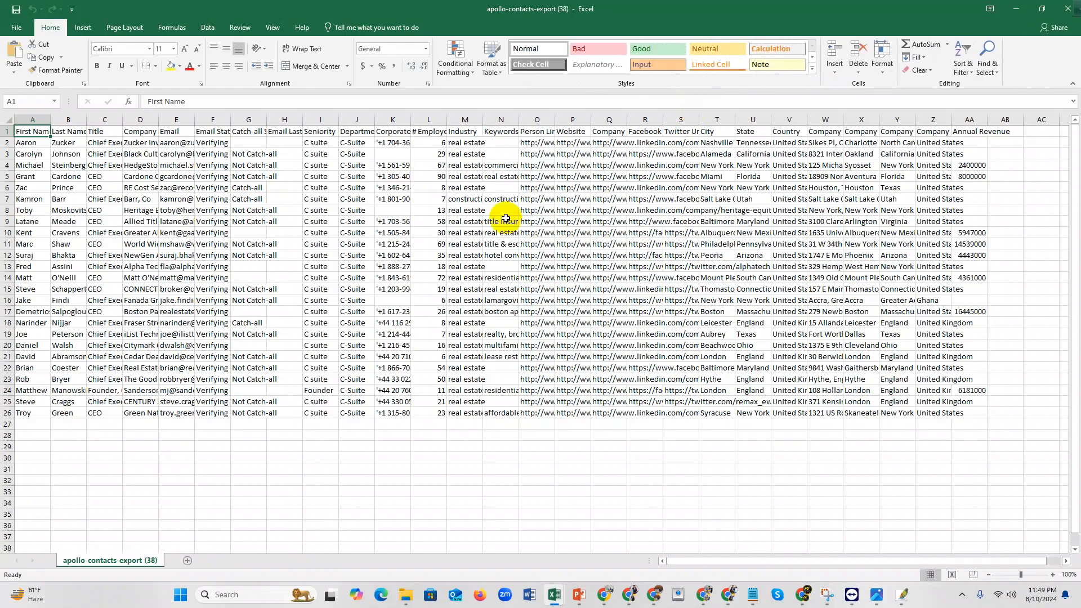
Step: Examine the keywords, department, personal LinkedIn, name and title columns of the exported contacts
left_click(501, 222)
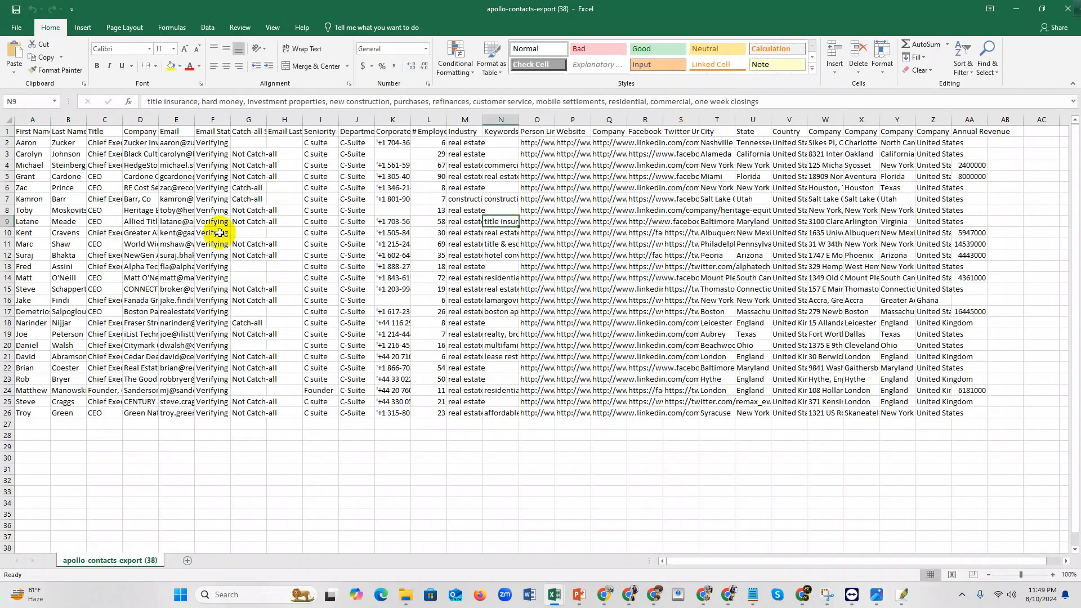
left_click(355, 221)
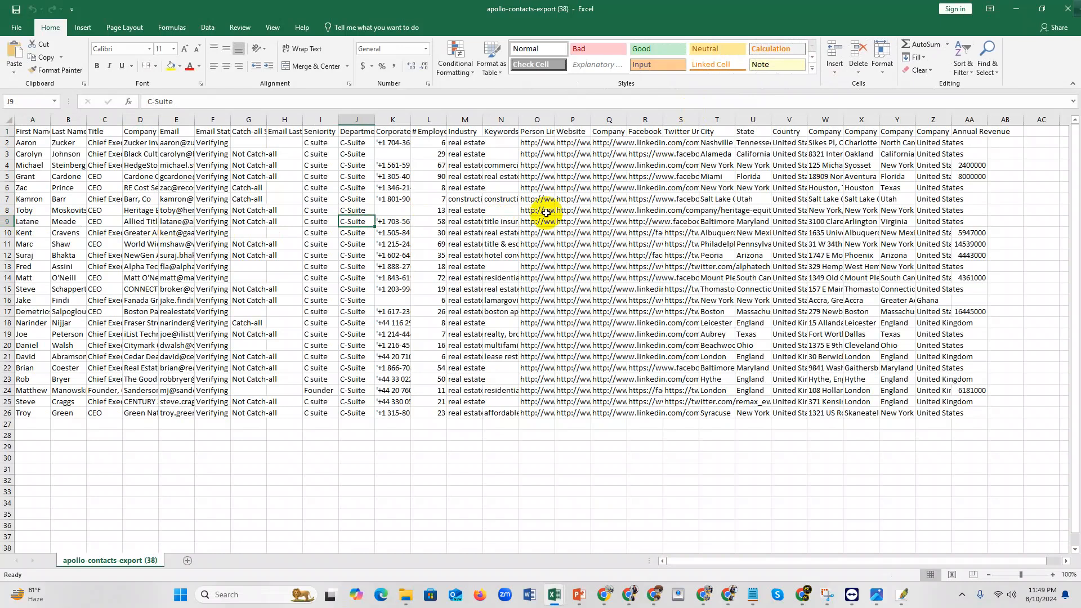
left_click(545, 212)
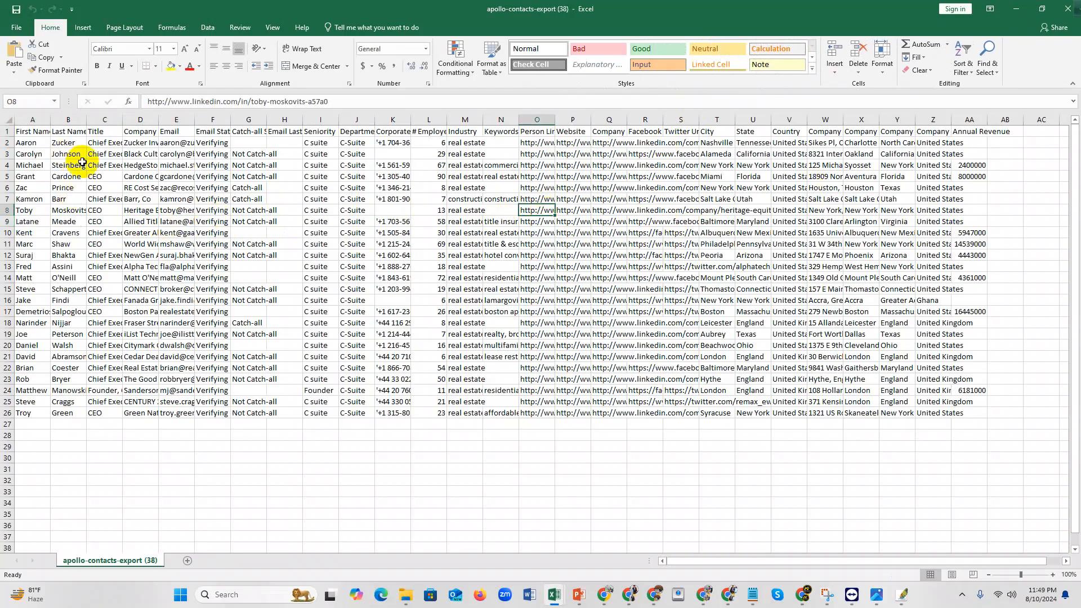
left_click_drag(66, 176, 33, 176)
left_click(103, 198)
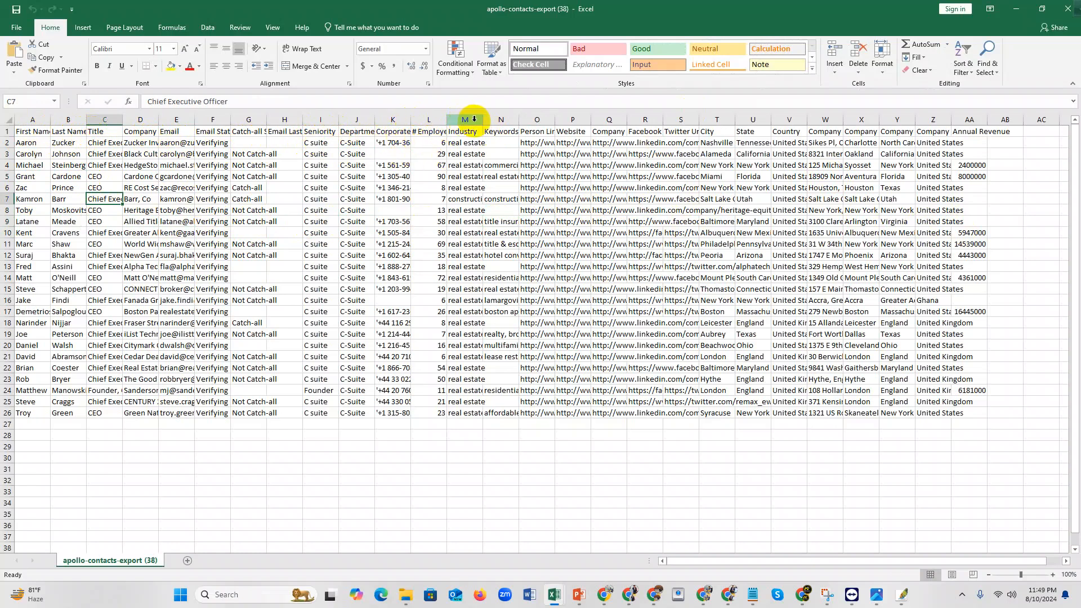
Step: Widen the Industry column and check the industry entries of the first contacts
left_click_drag(482, 121, 568, 125)
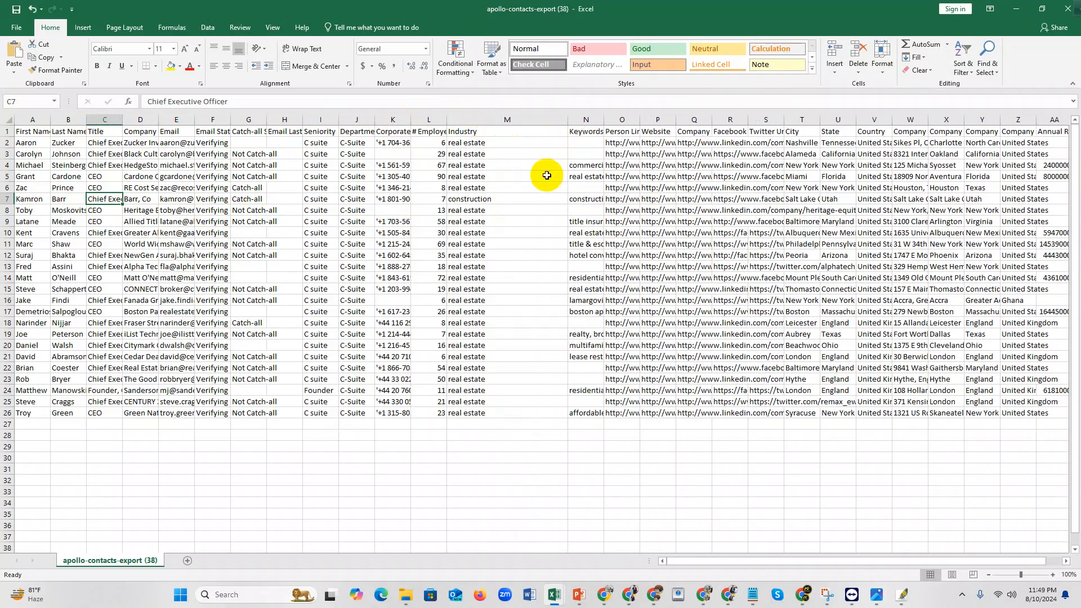
left_click(529, 176)
left_click(515, 142)
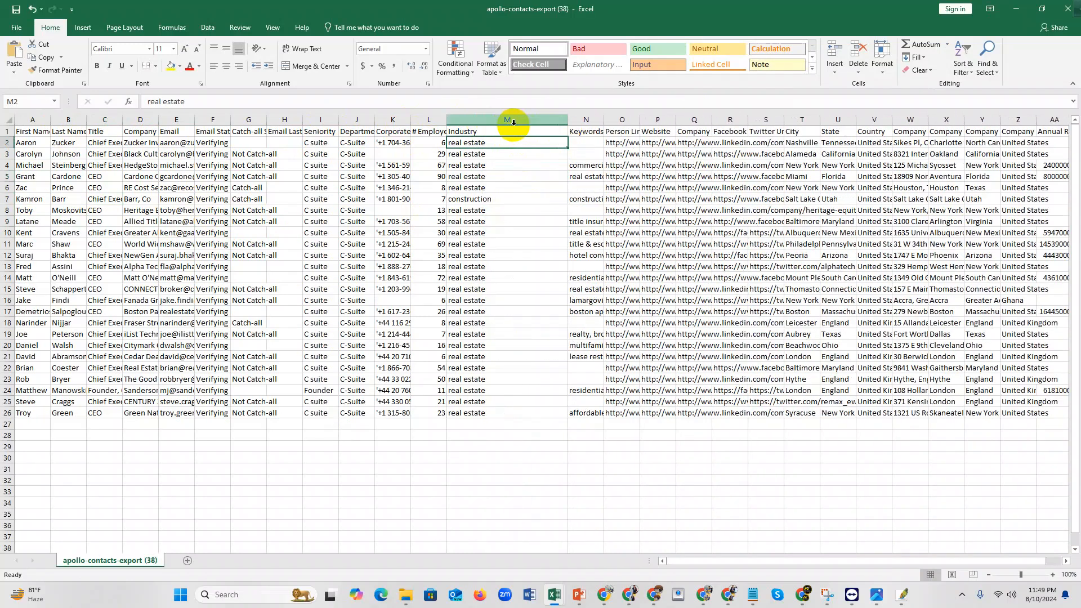
left_click(500, 188)
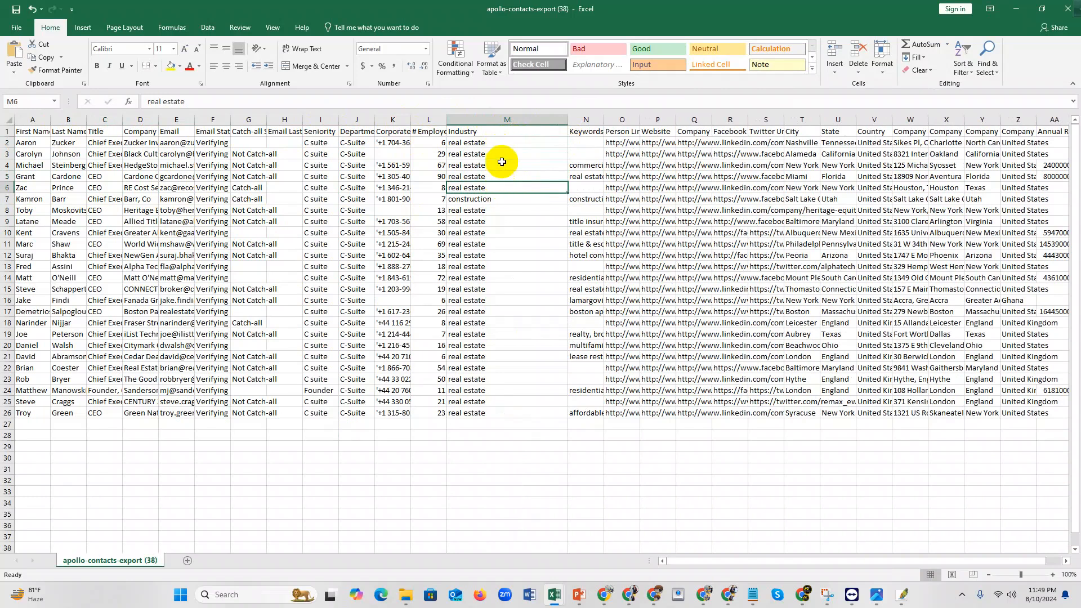
left_click_drag(502, 164, 502, 153)
left_click(503, 144)
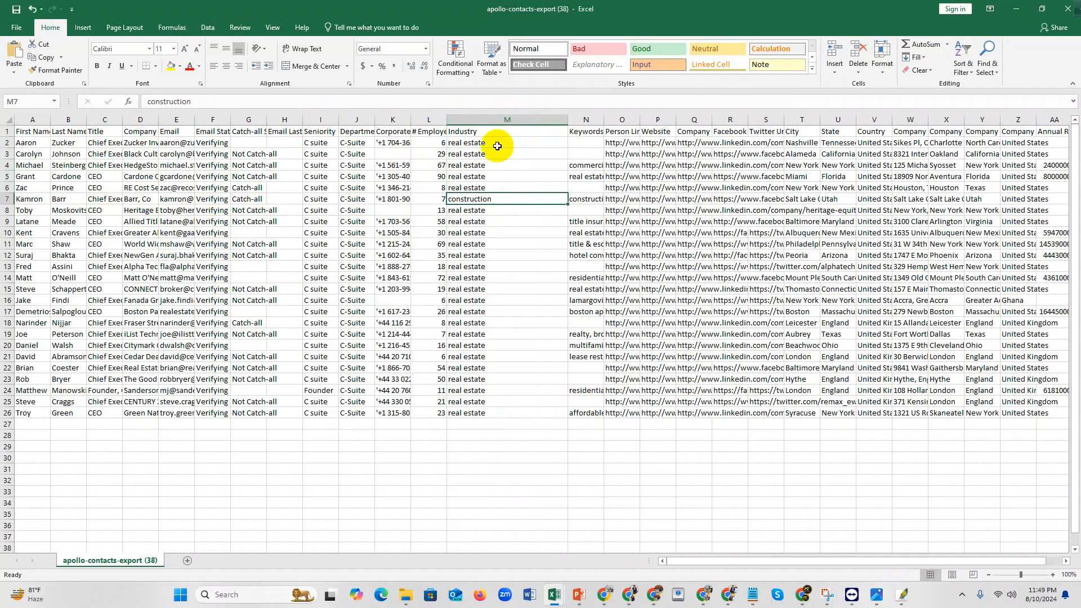
Step: Check a contact's keywords and widen the Person Linkedin Url, Website and Company Linkedin Url columns
left_click(575, 167)
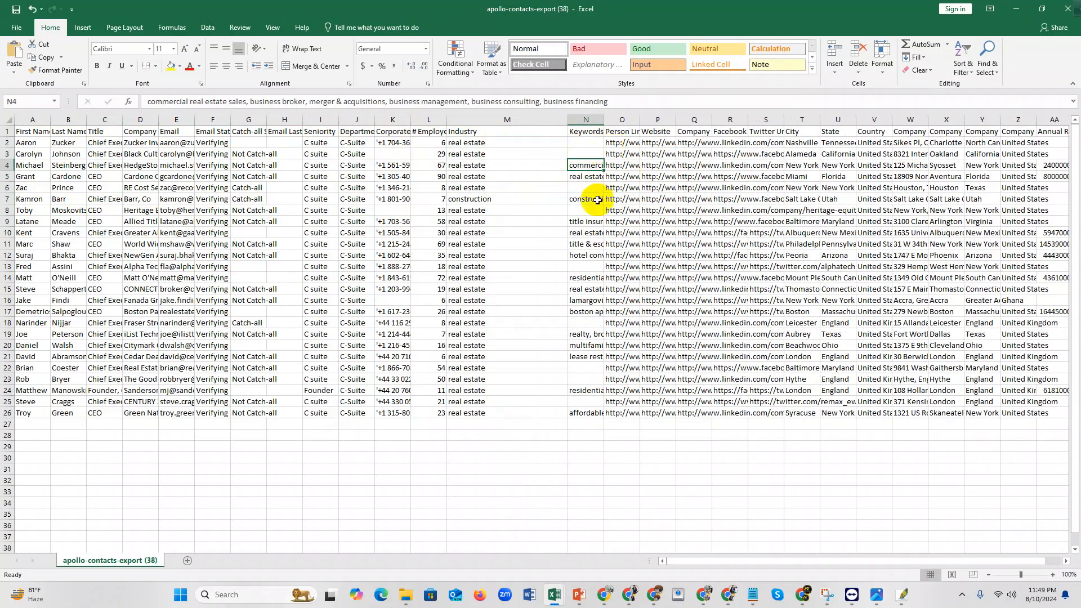
left_click_drag(640, 119, 692, 129)
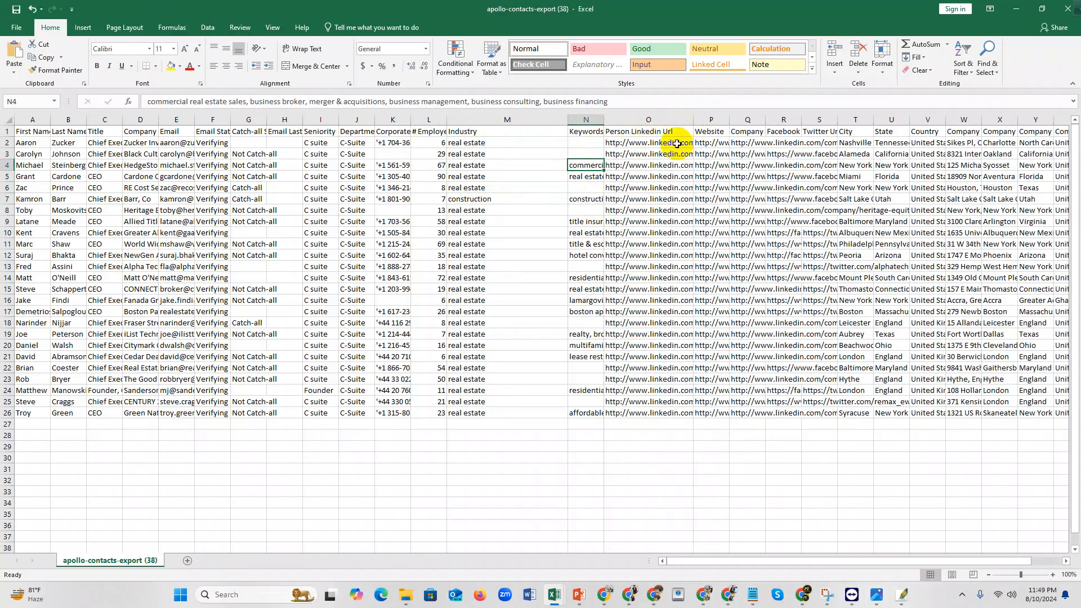
left_click(677, 144)
left_click_drag(730, 120, 886, 225)
Step: Select the contact data in rows 5 to 8 to look it over, clear the selection, and narrow the Industry column
left_click(545, 178)
left_click_drag(511, 180, 7, 206)
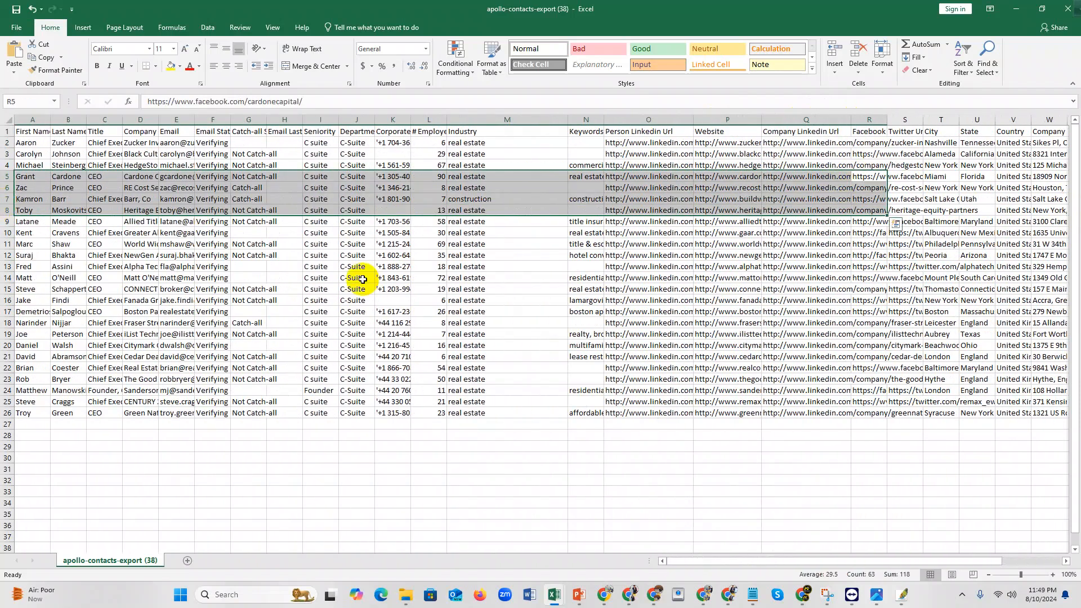
left_click(361, 277)
left_click(527, 221)
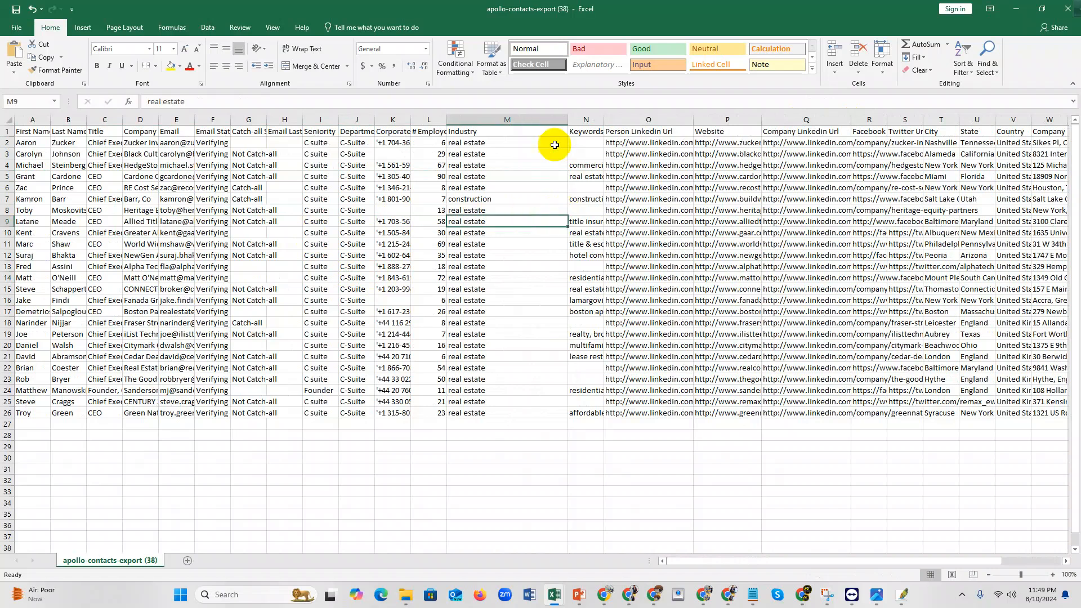
left_click_drag(561, 126, 509, 126)
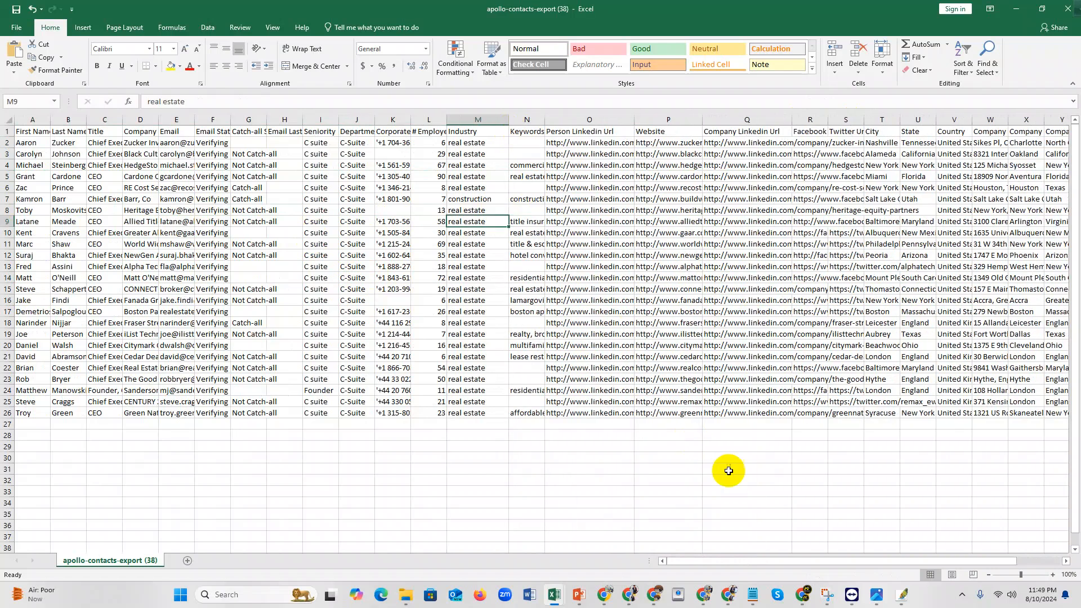
Step: Switch to Apollo and look over the records of the Real estate leads list
left_click(730, 595)
scroll(423, 313, "down", 3)
scroll(445, 288, "up", 3)
Step: Switch to the LinkedIn page in the other browser window and open your own profile from the home feed
left_click(604, 595)
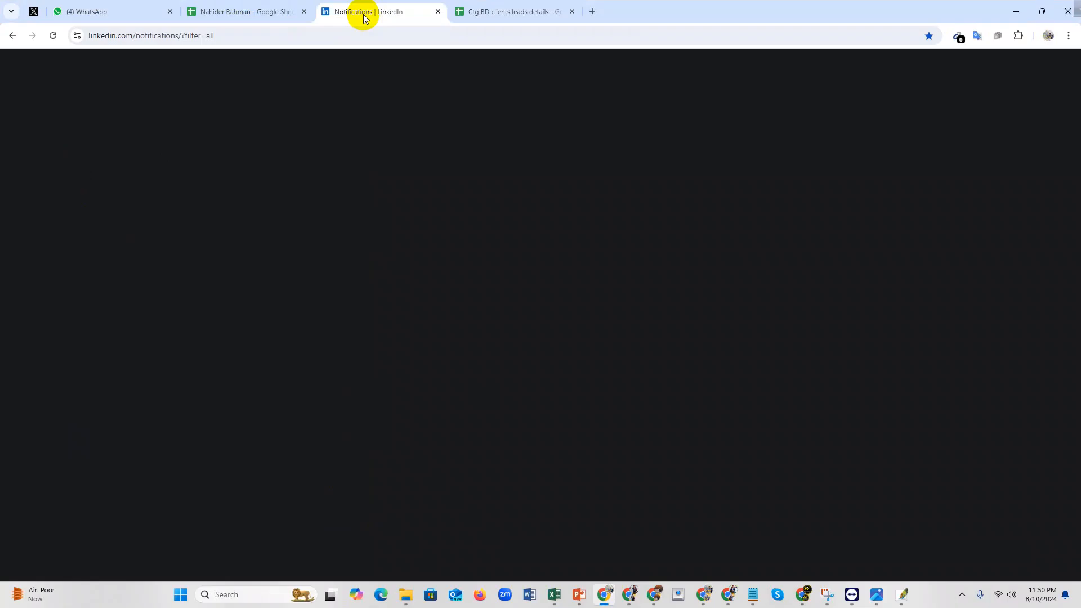
left_click(403, 175)
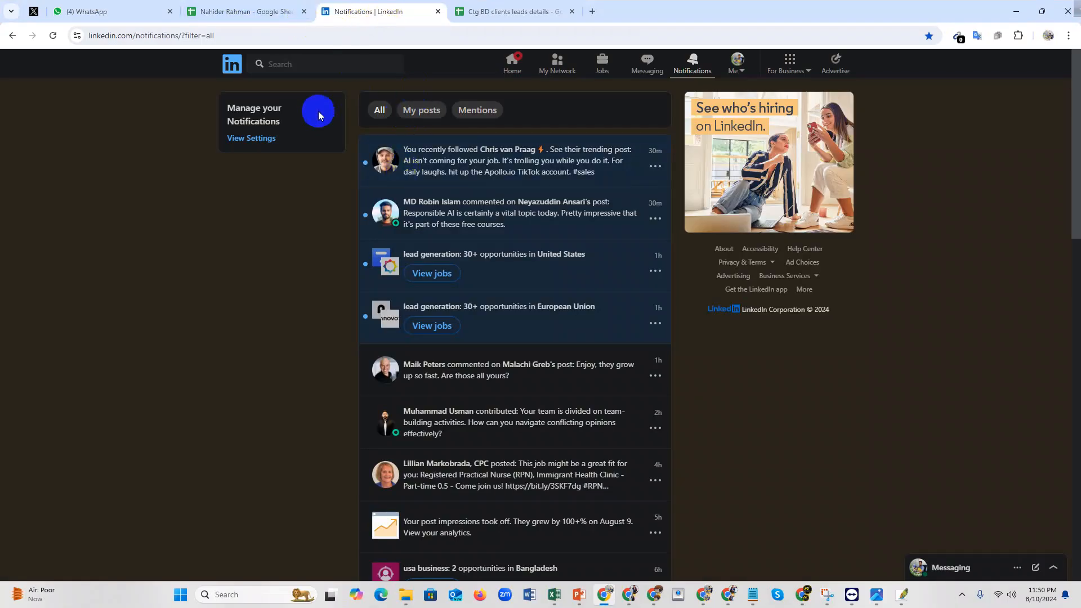
left_click(494, 62)
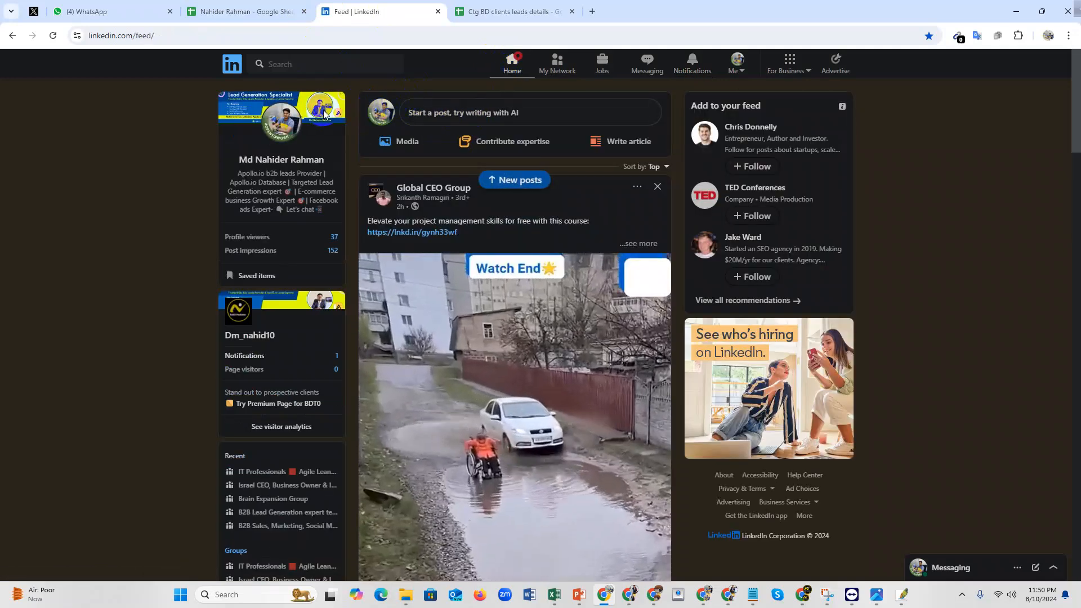
left_click(291, 121)
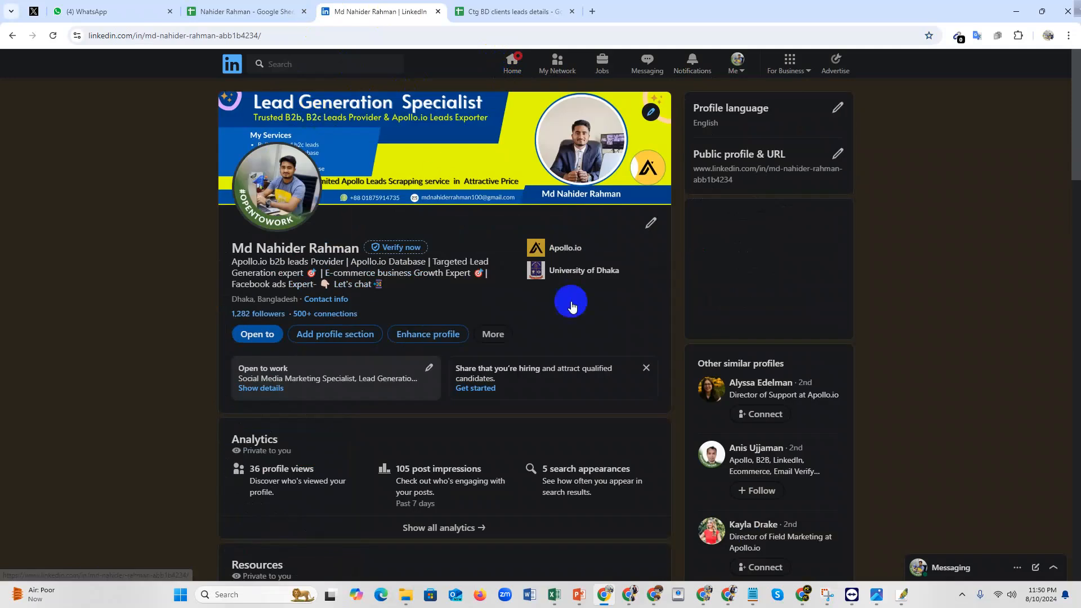
Step: Open the profile's most recent Apollo.io leads post and review its description and price image
scroll(562, 298, "down", 5)
scroll(563, 294, "down", 5)
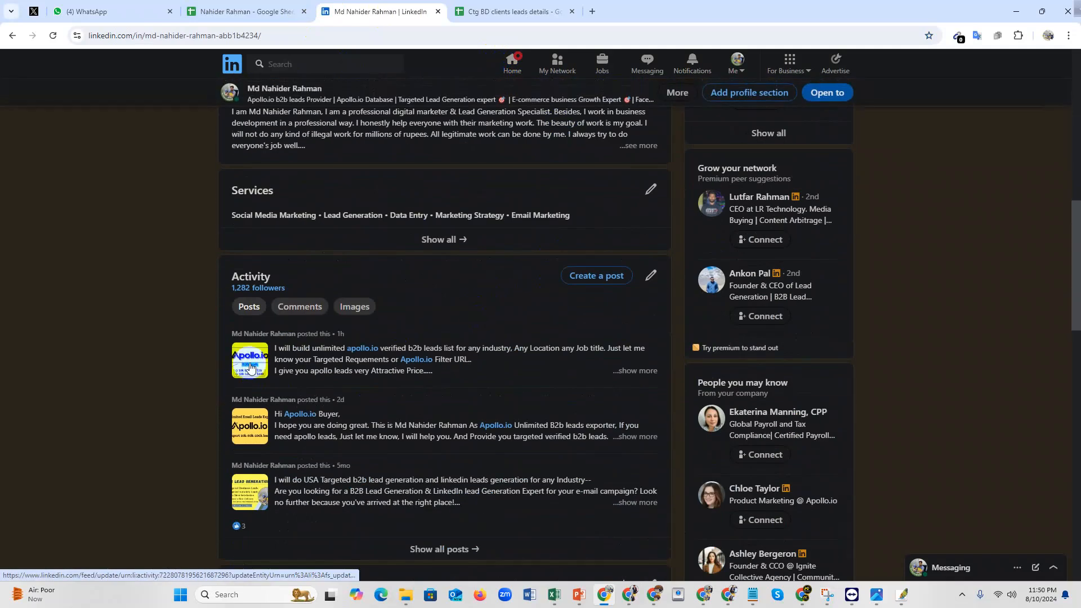
left_click(251, 366)
scroll(524, 257, "down", 2)
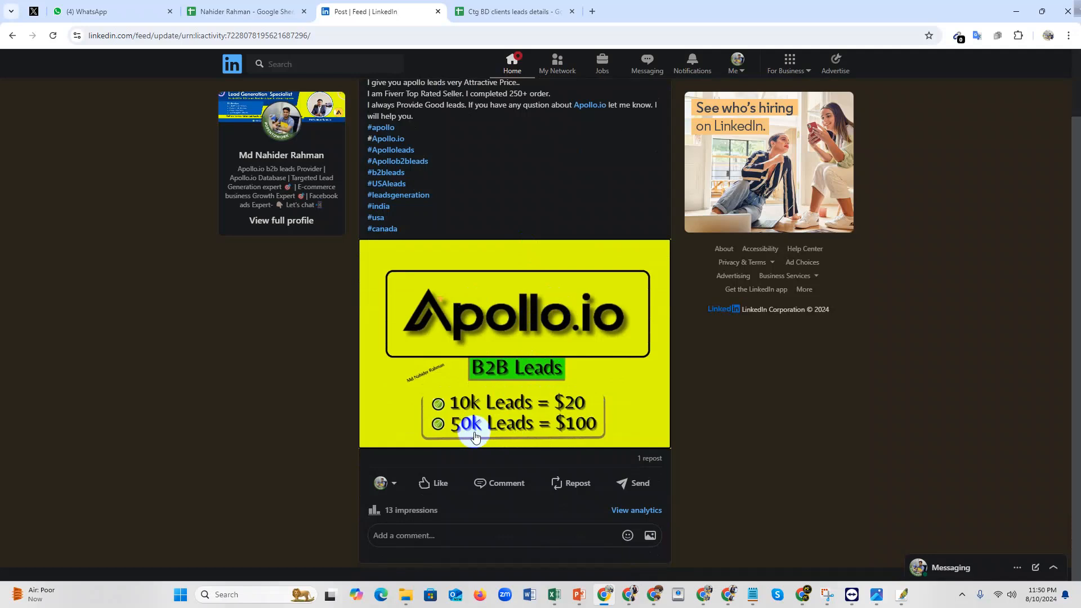
scroll(619, 315, "up", 2)
scroll(597, 295, "down", 2)
scroll(566, 301, "up", 1)
scroll(560, 293, "down", 1)
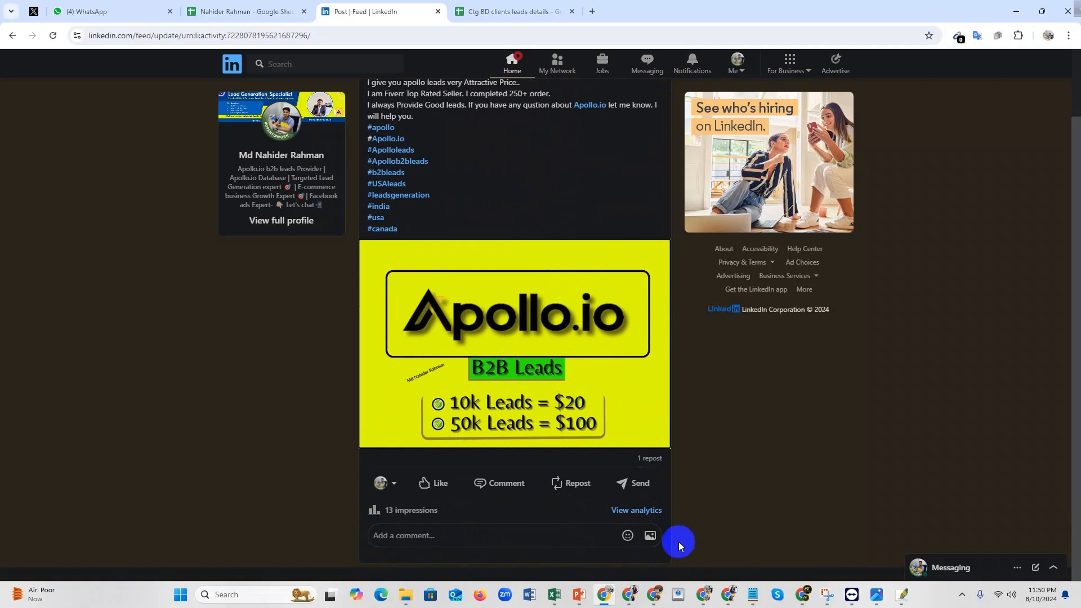
Step: Switch to Apollo and go back to the overview of saved people lists
left_click(728, 594)
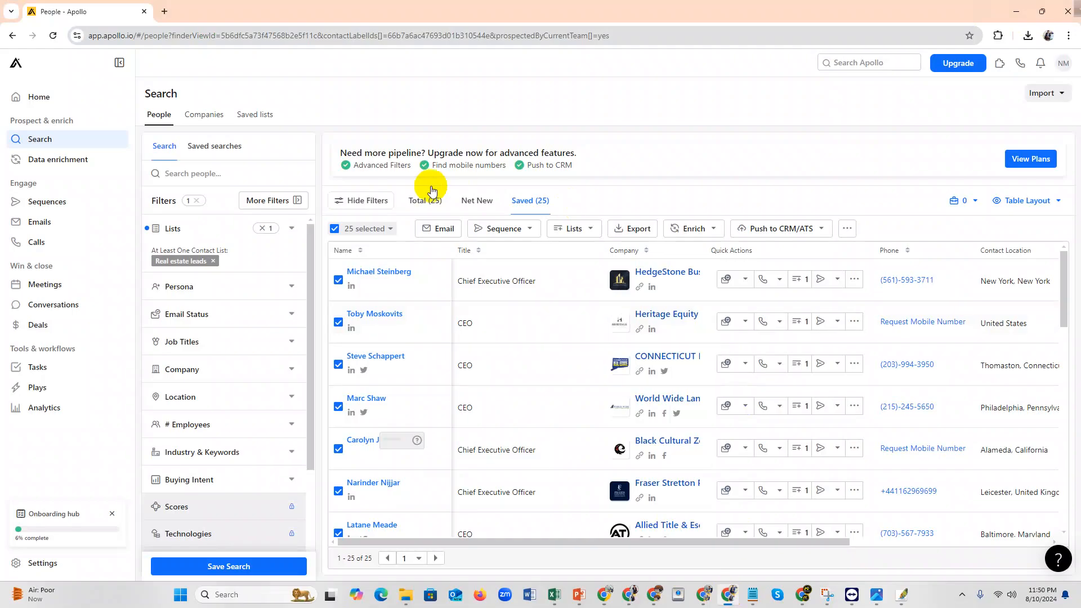
left_click(14, 39)
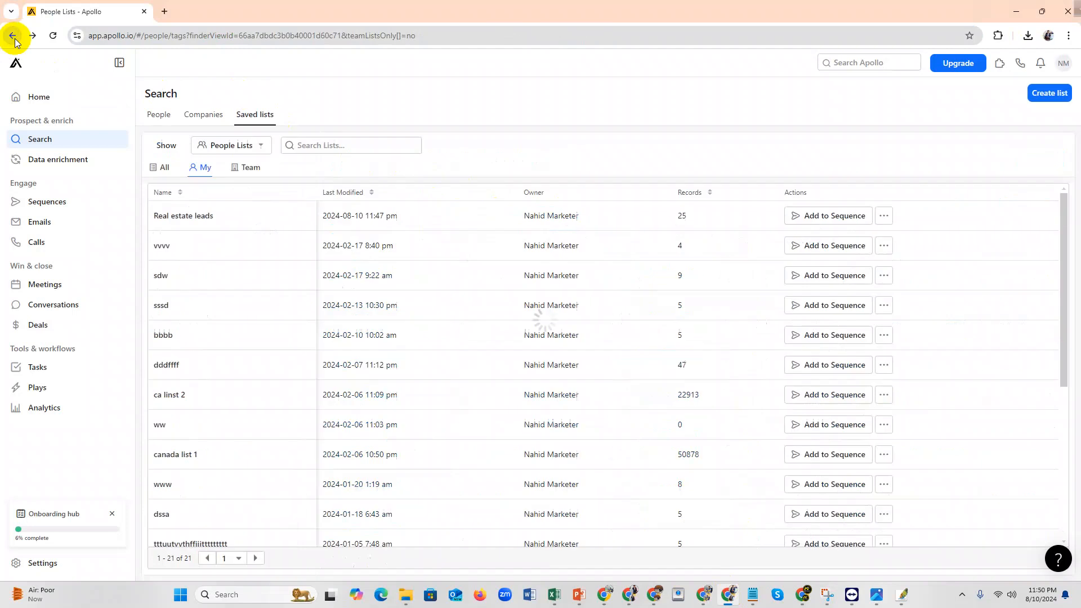
Step: Switch back to the LinkedIn post and open its author's profile
left_click(613, 598)
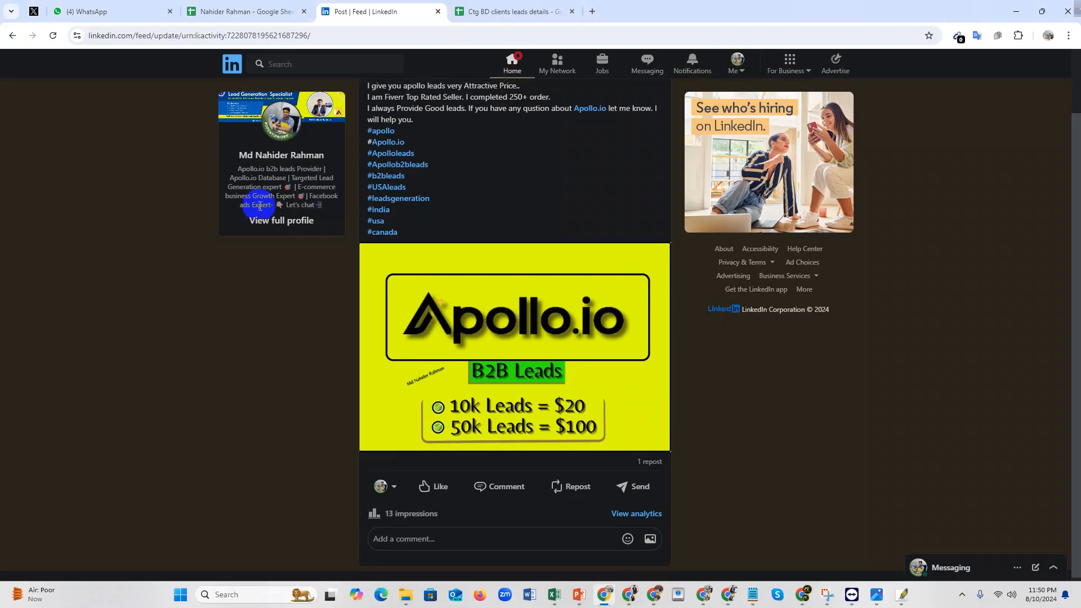
scroll(524, 186, "up", 1)
left_click(417, 105)
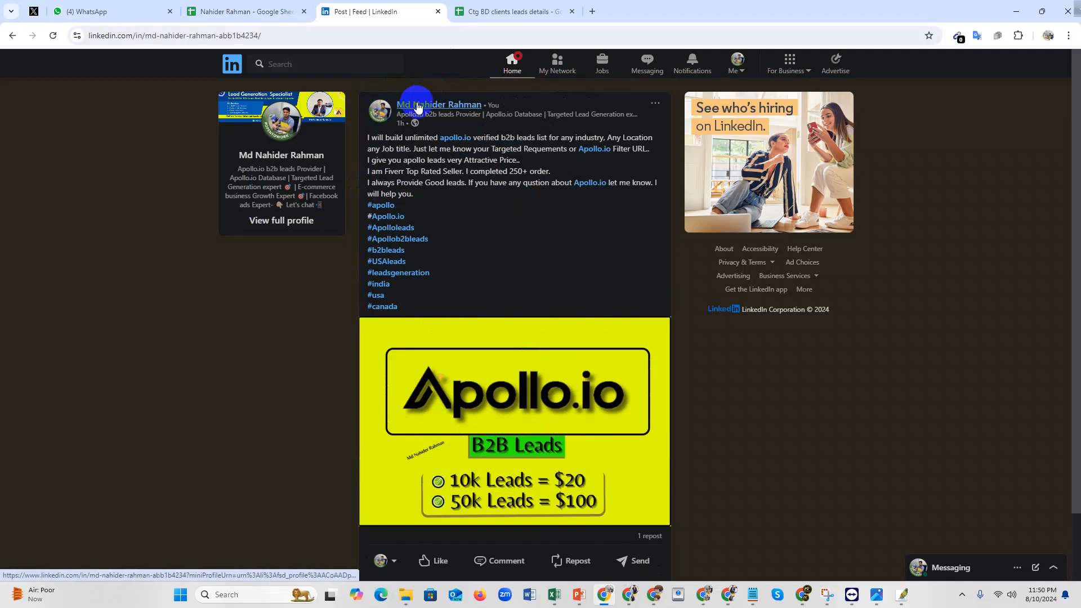
left_click(463, 124)
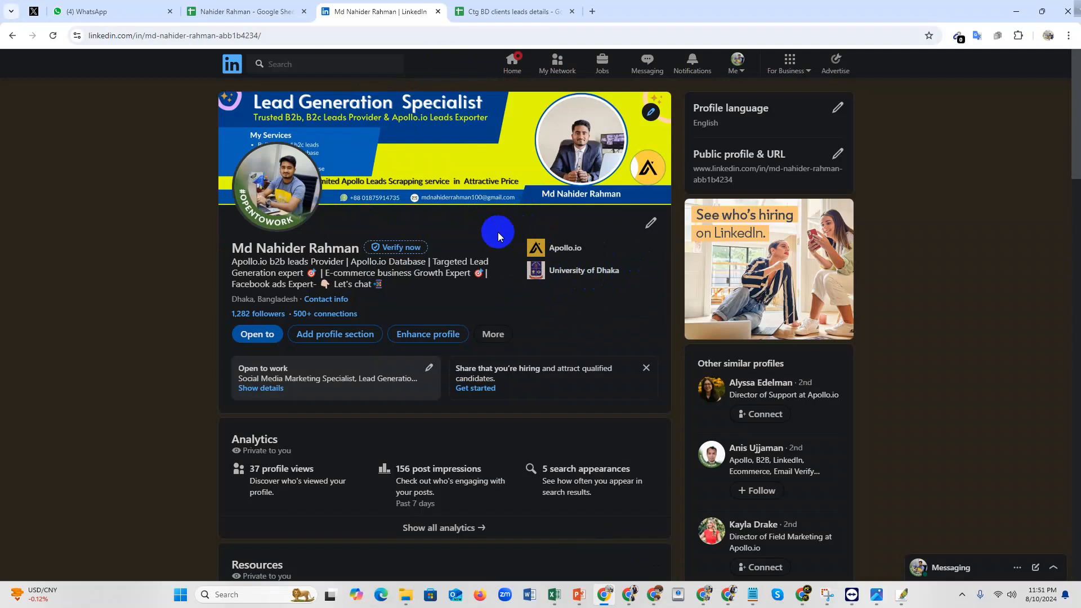
scroll(506, 214, "down", 3)
scroll(527, 187, "up", 3)
scroll(515, 187, "down", 5)
scroll(516, 187, "up", 5)
scroll(510, 190, "down", 1)
scroll(511, 191, "up", 1)
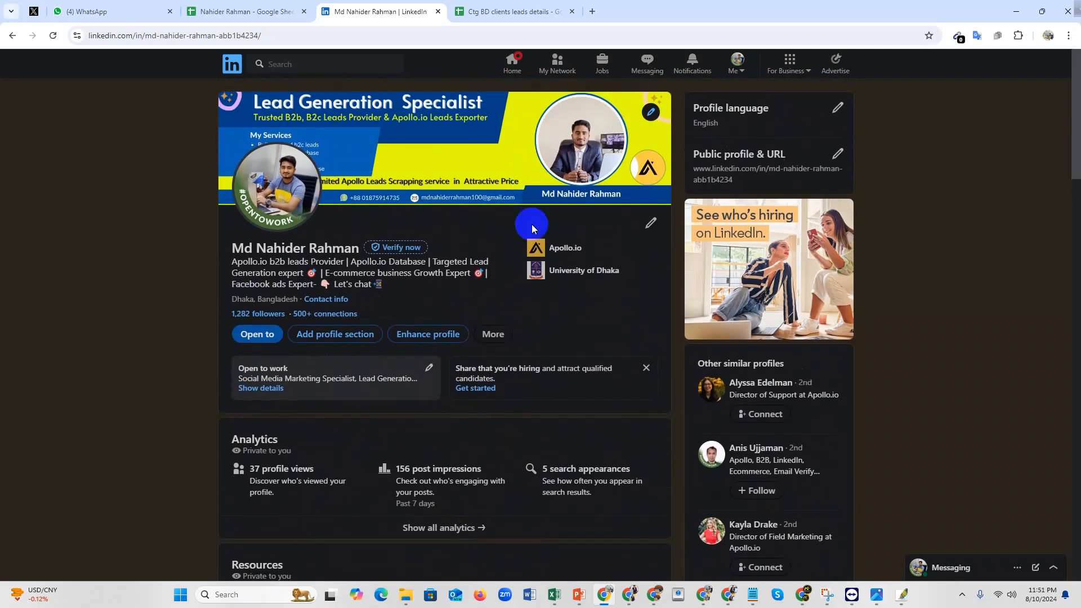